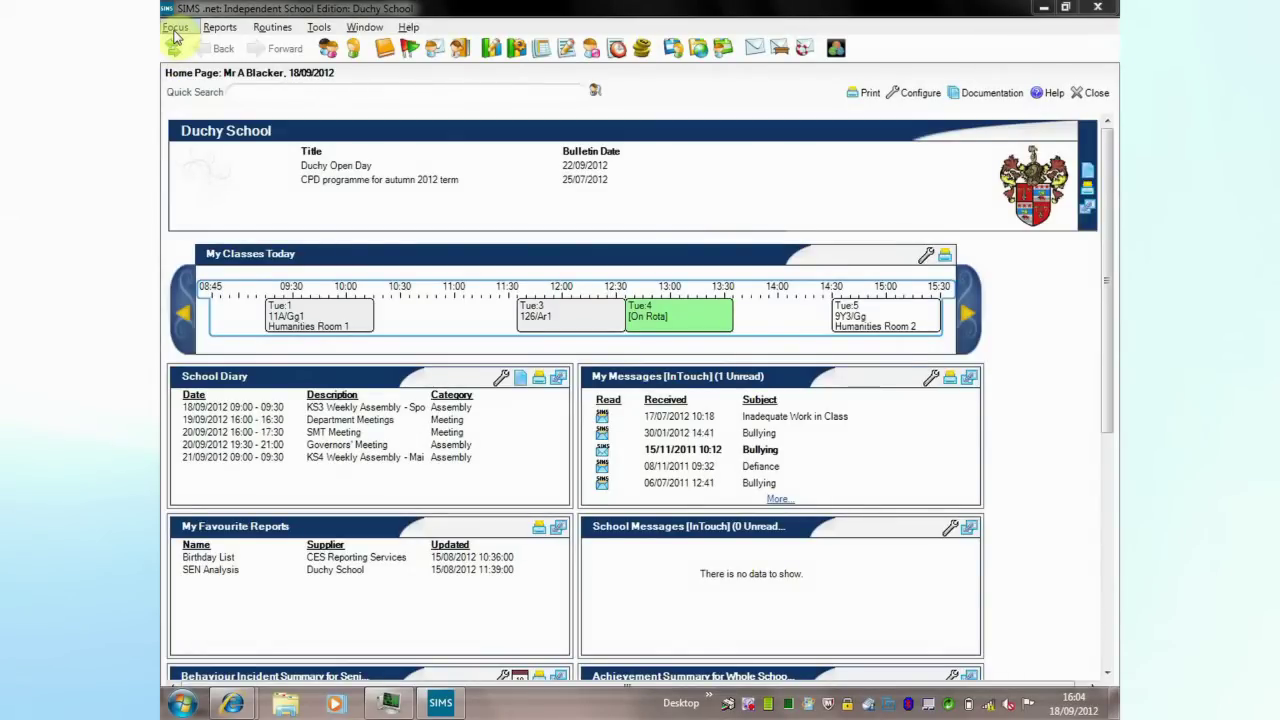
- Find and open the admissions enquiry record, then show its Interviews / Visits section
left_click(175, 30)
mouse_move(212, 162)
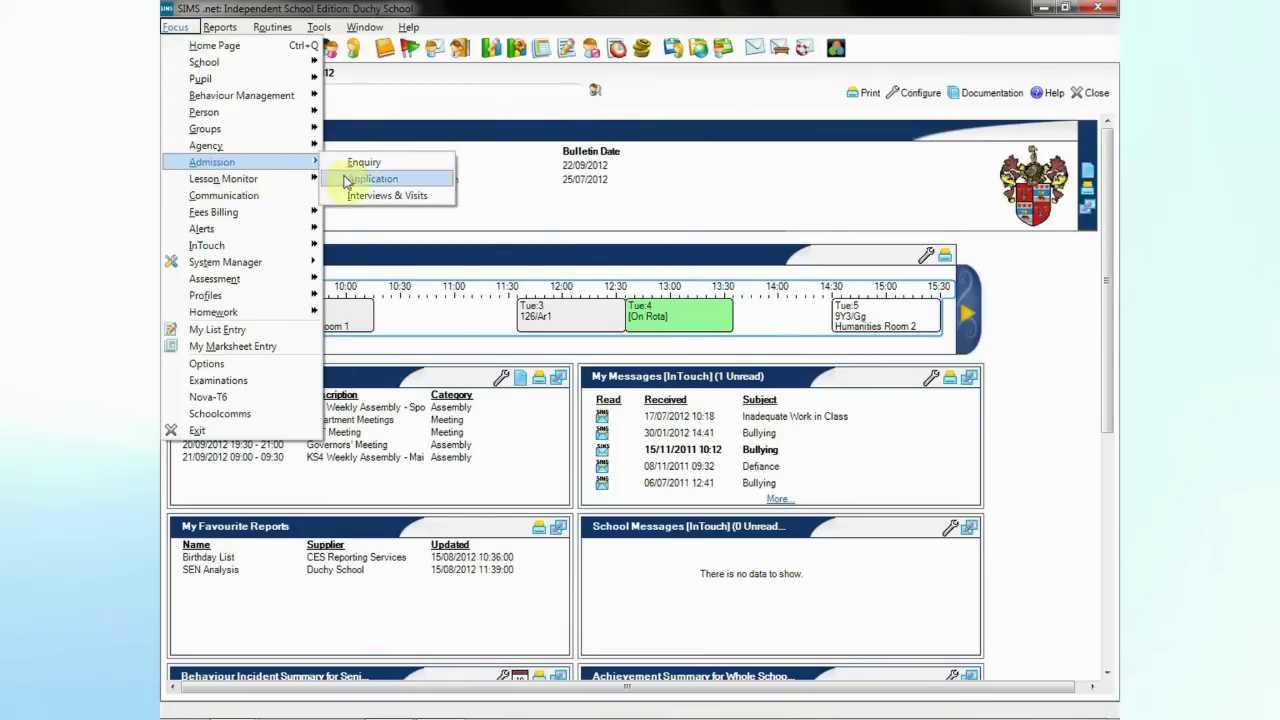
left_click(362, 163)
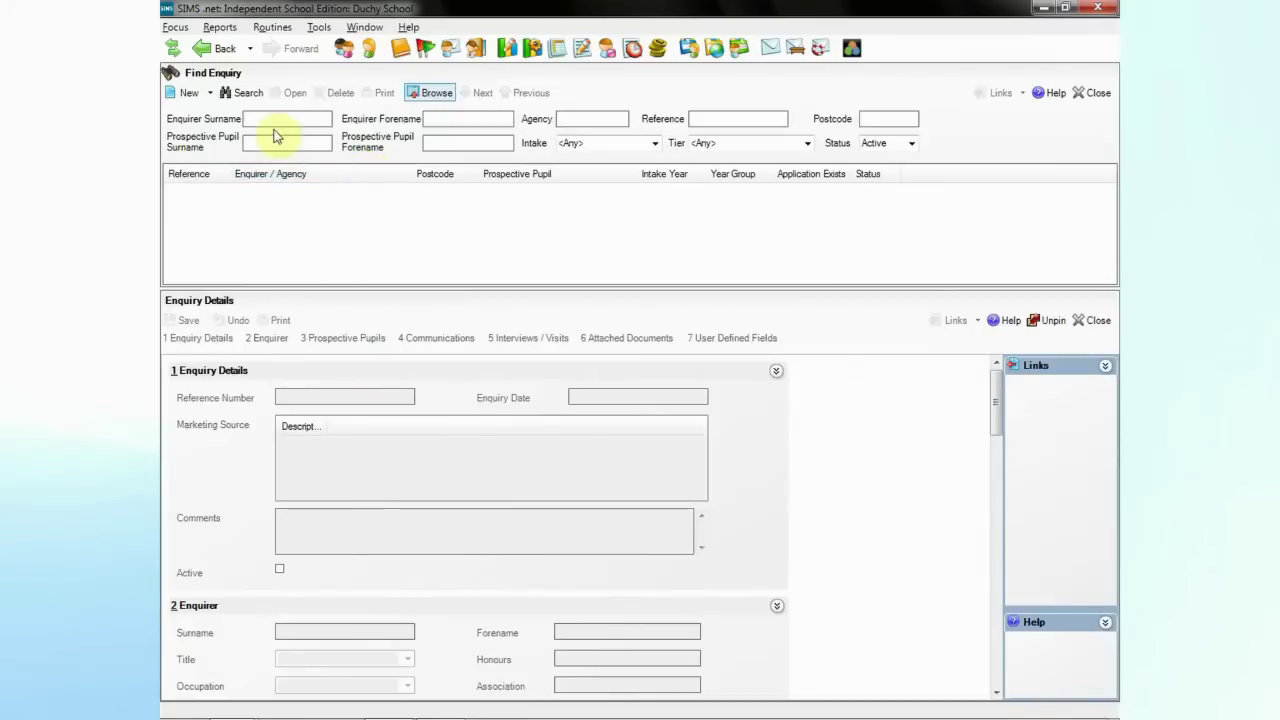
left_click(240, 100)
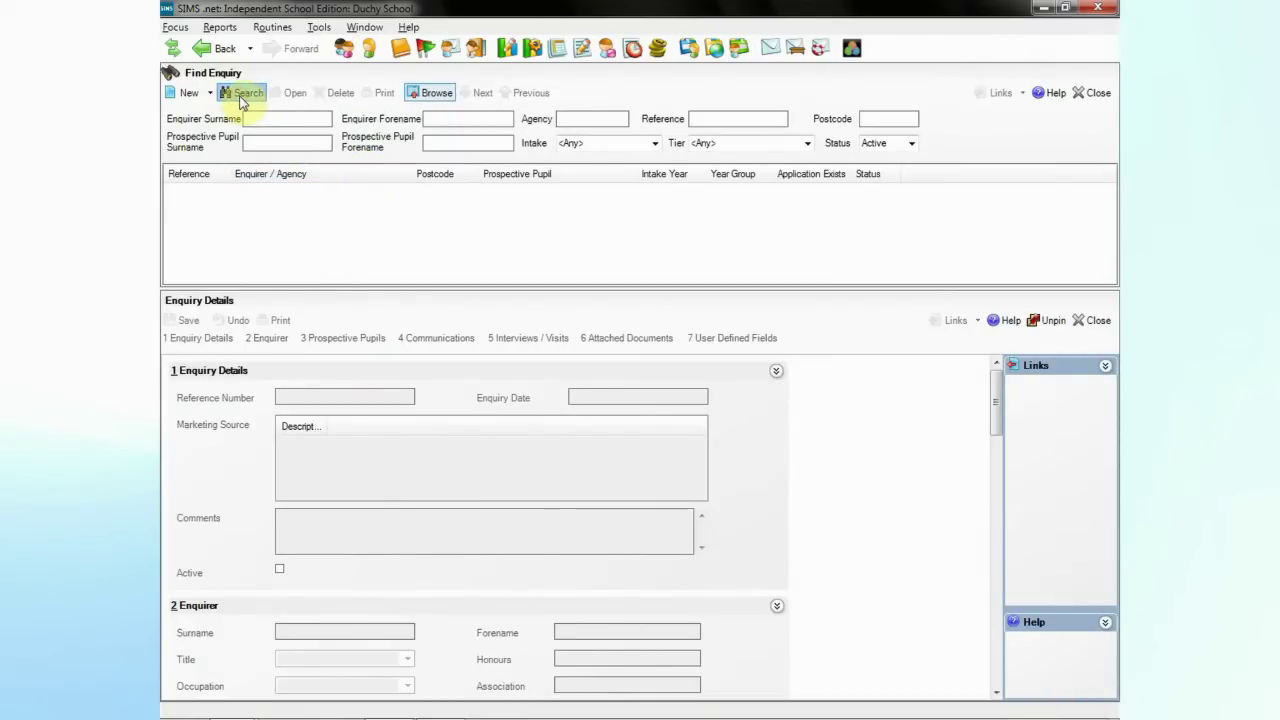
left_click(270, 222)
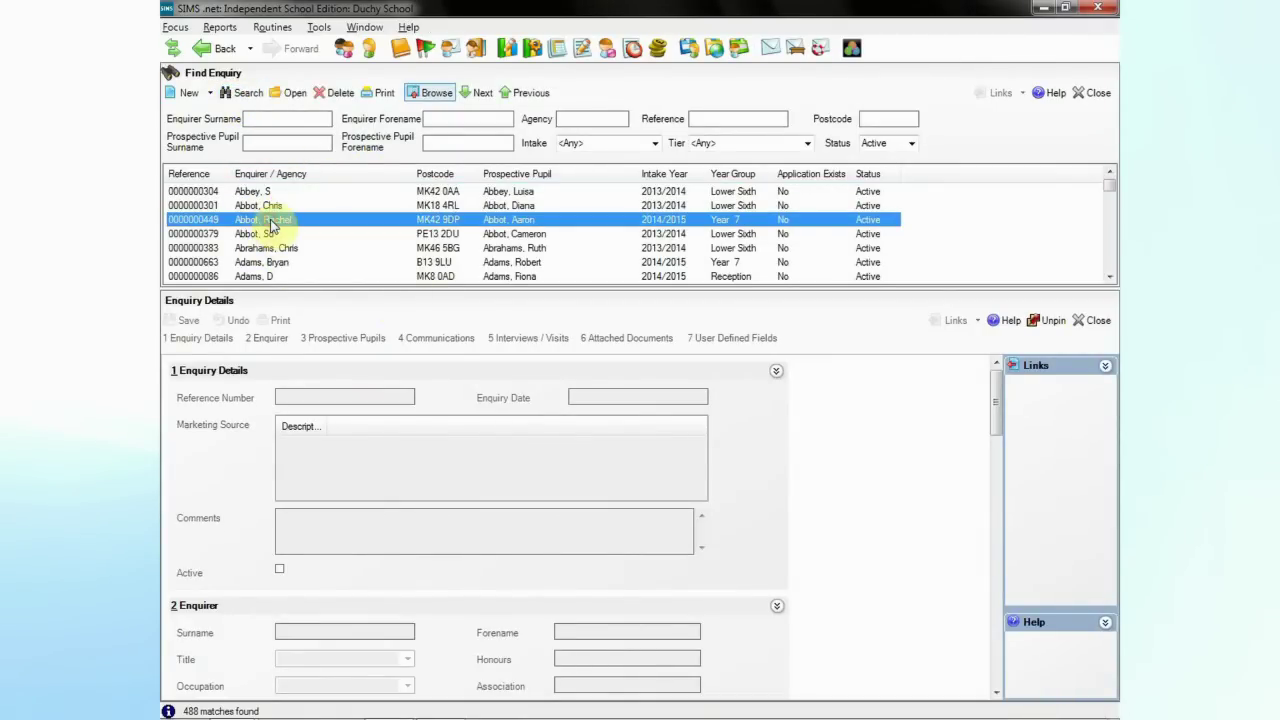
double_click(270, 222)
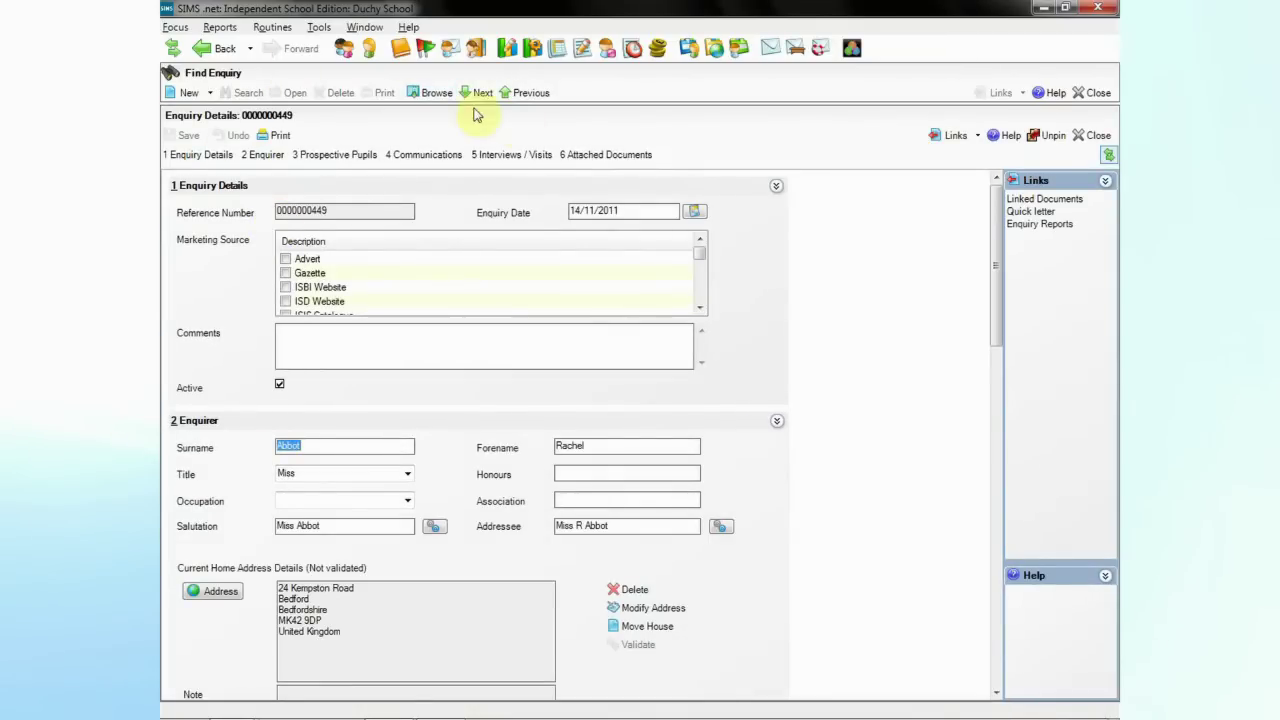
left_click(508, 157)
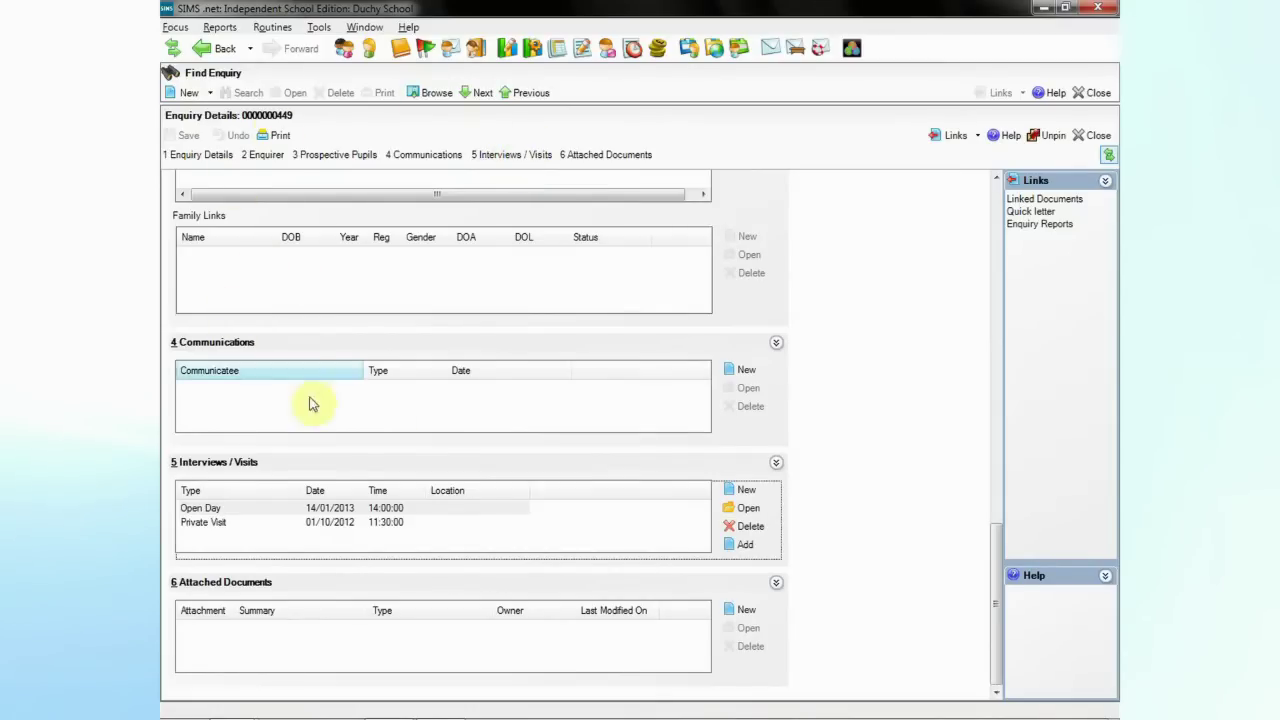
- Add a Private Visit dated 01/10/2012 at 10:00 to the enquiry and save it
left_click(747, 490)
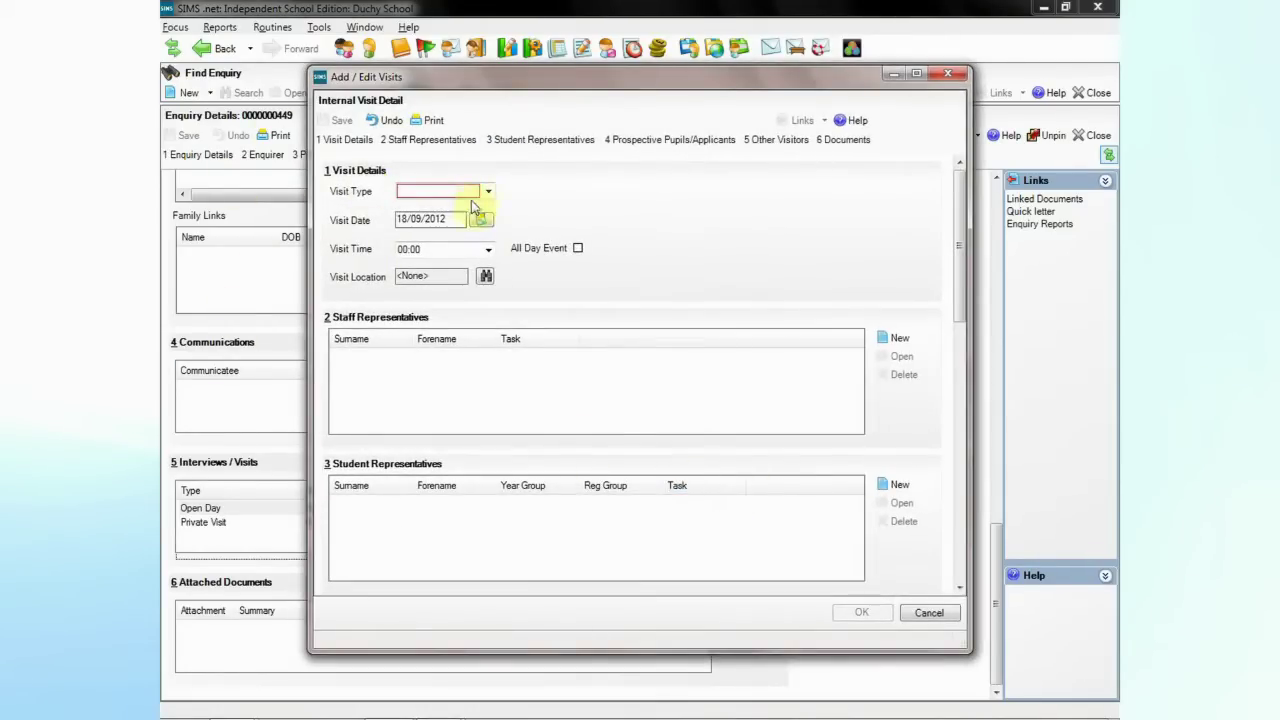
left_click(489, 191)
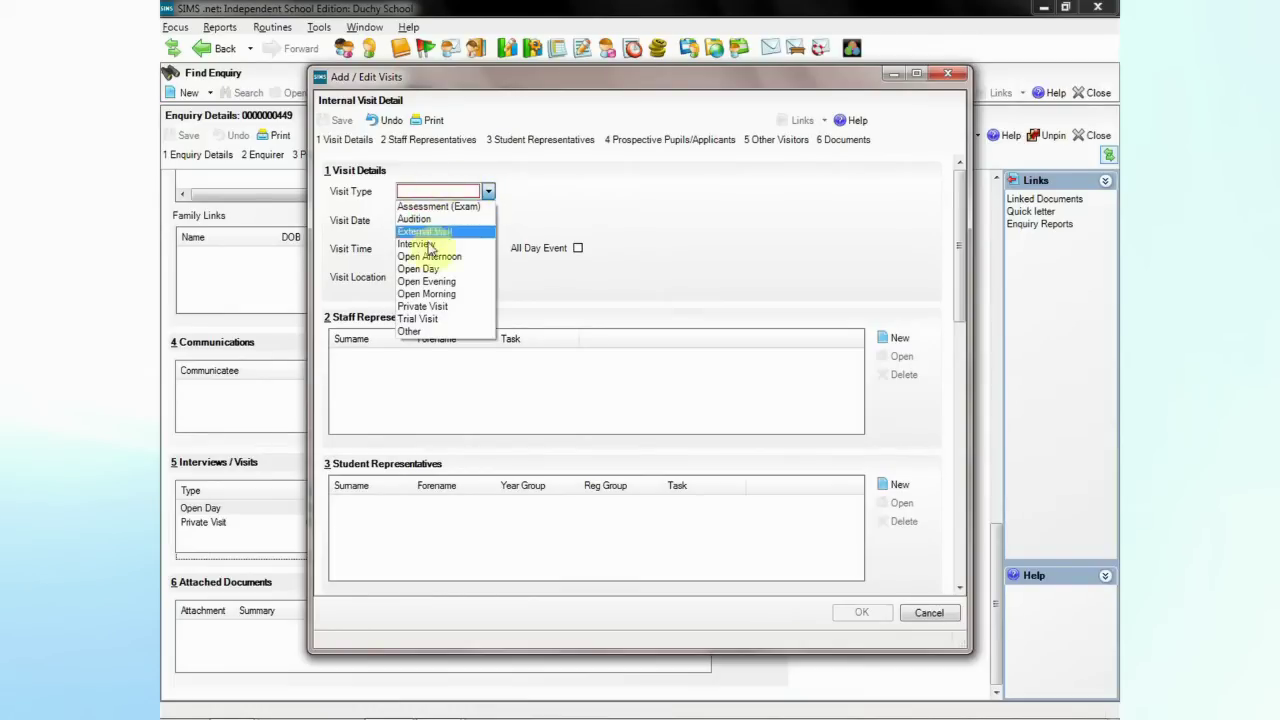
left_click(424, 306)
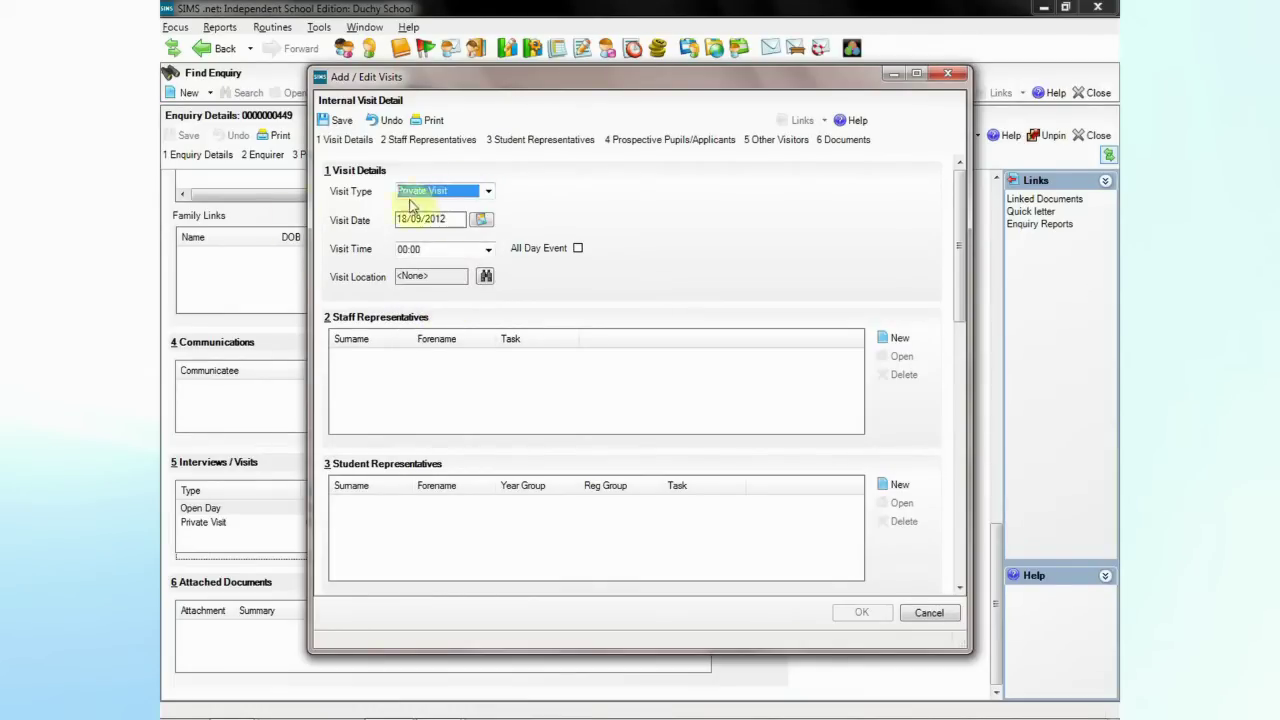
left_click(483, 221)
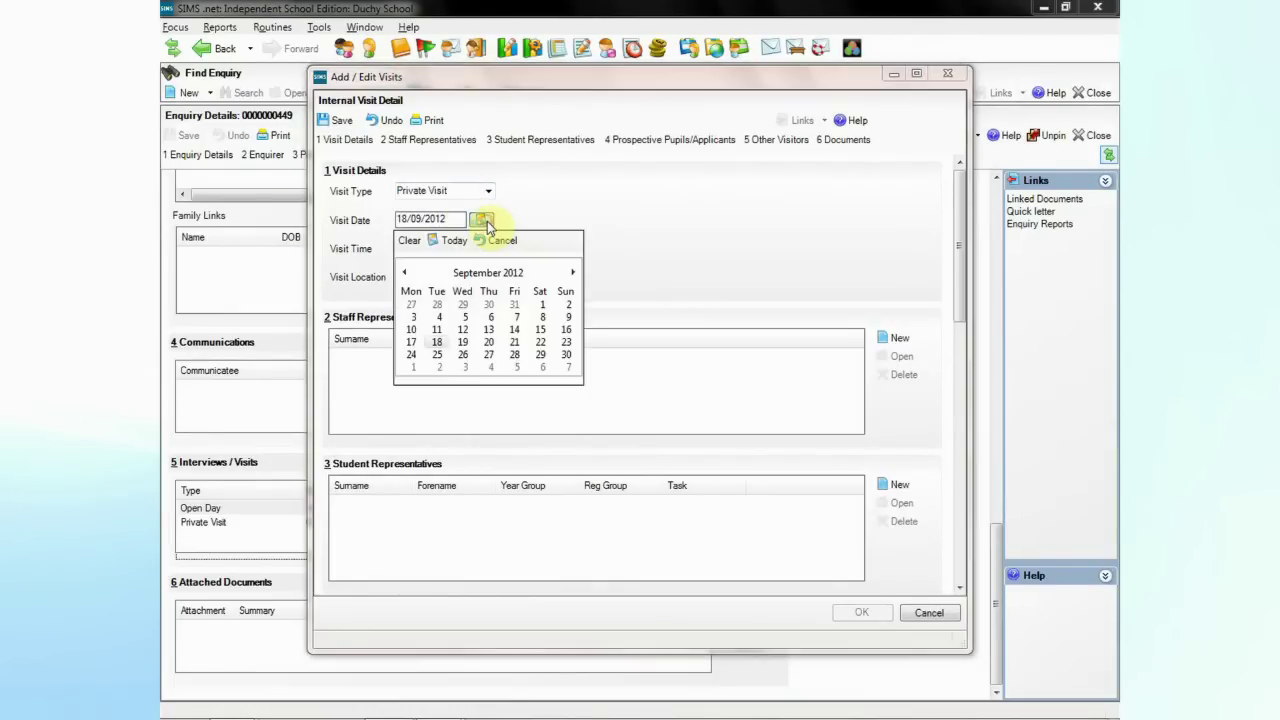
left_click(567, 271)
left_click(412, 317)
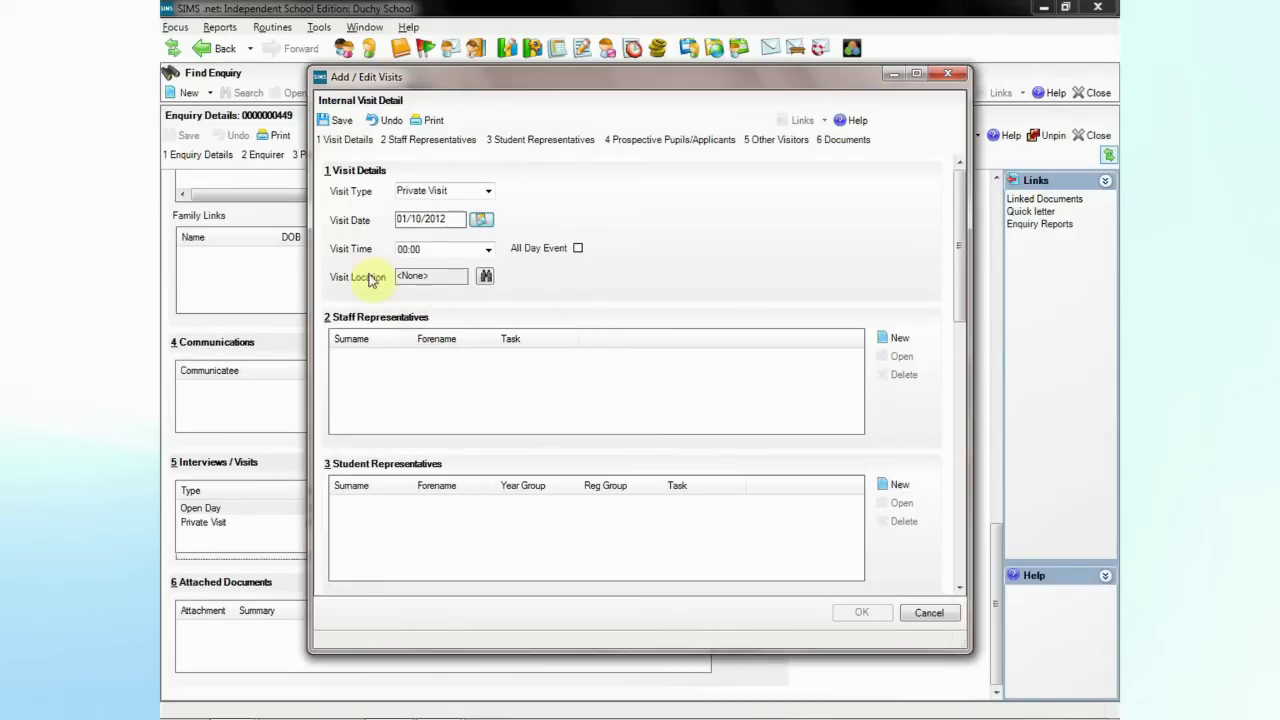
left_click(489, 250)
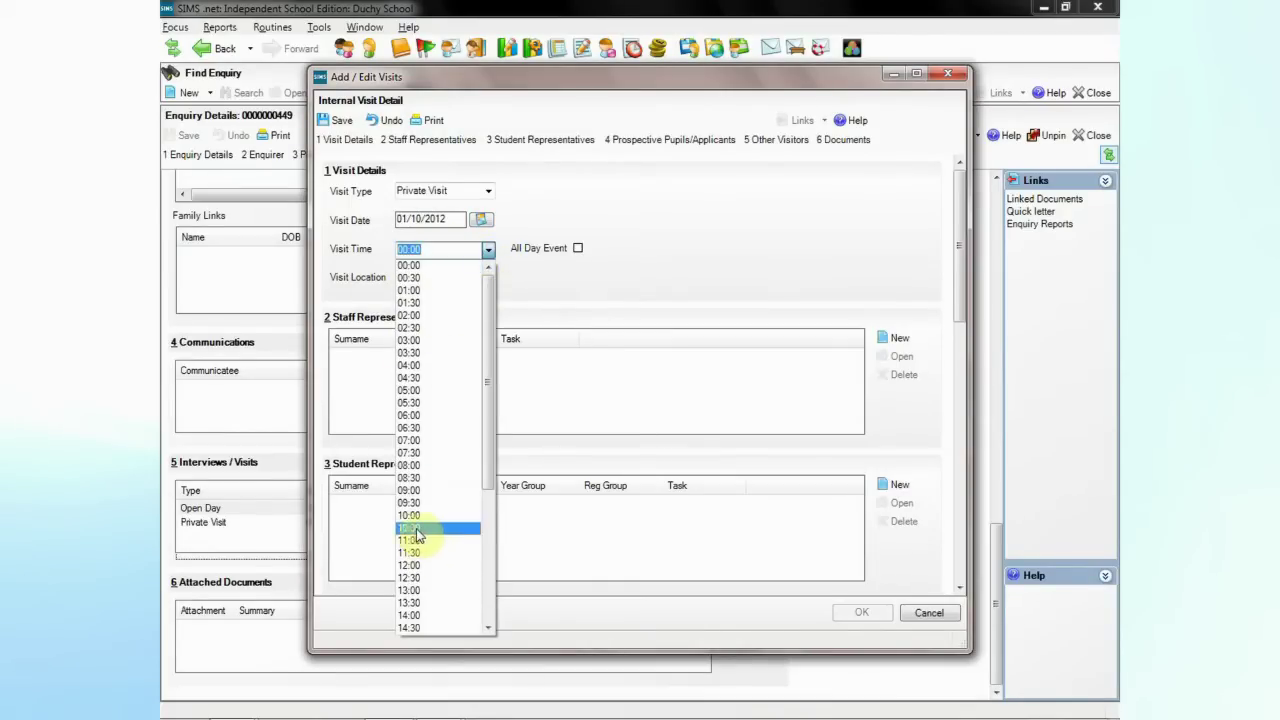
left_click(417, 520)
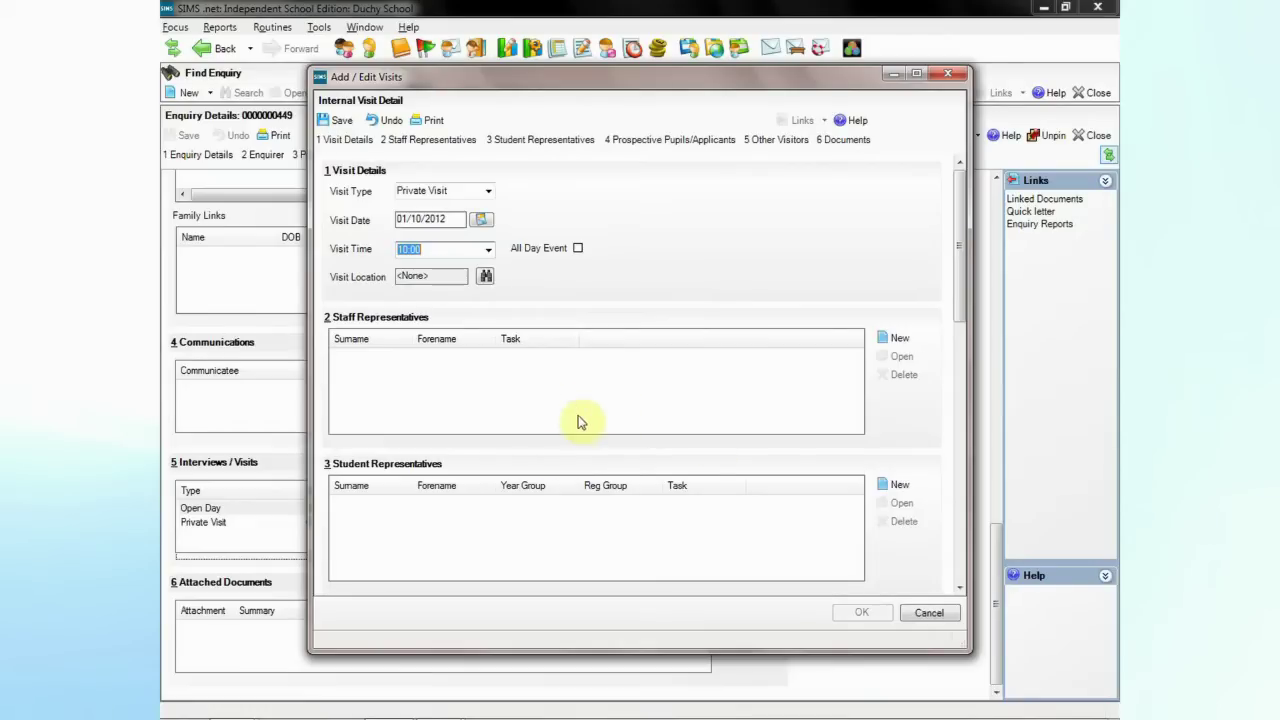
left_click(340, 122)
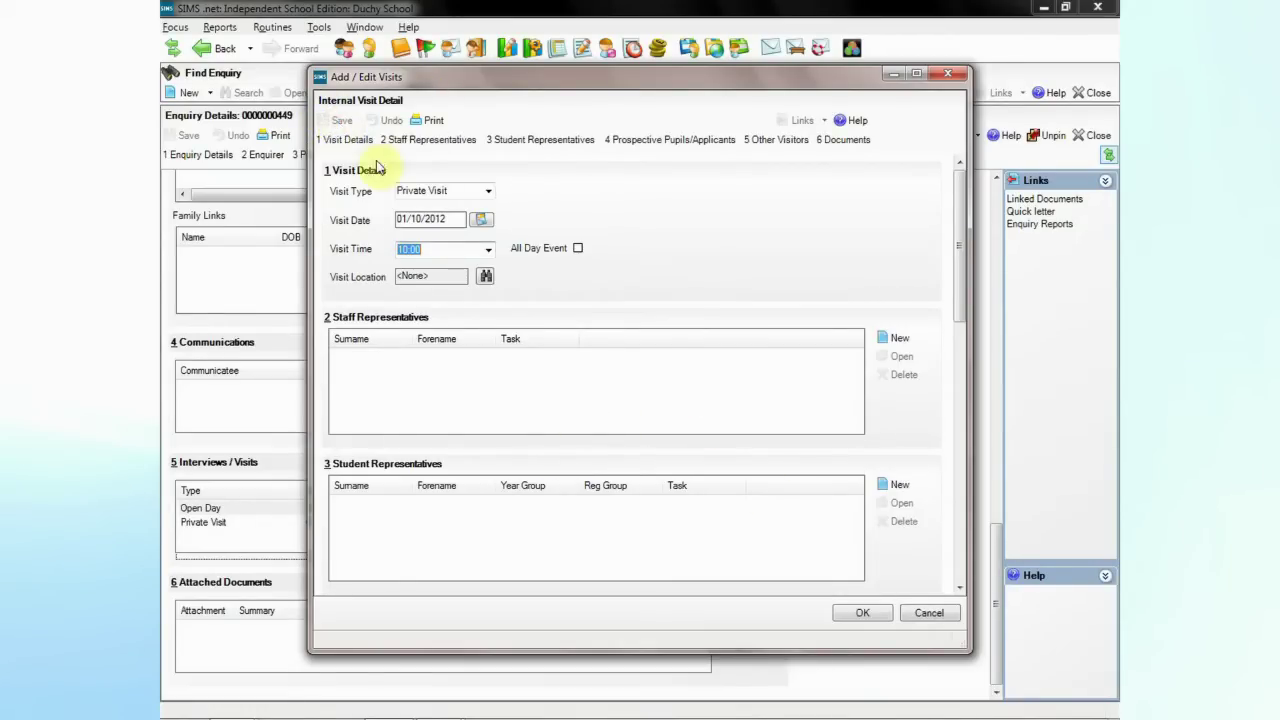
left_click(870, 614)
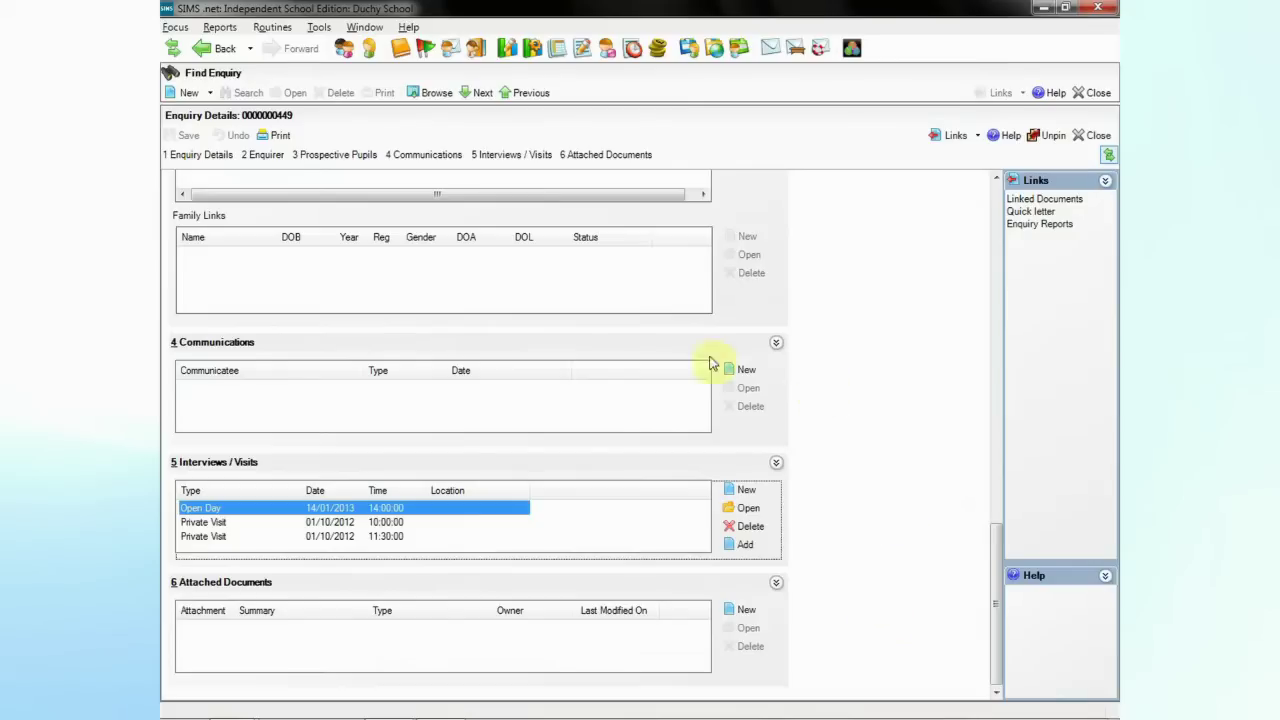
- Attach the existing 14/01/2013 14:00 Open Afternoon visit to the enquiry and save
left_click(742, 552)
left_click(745, 548)
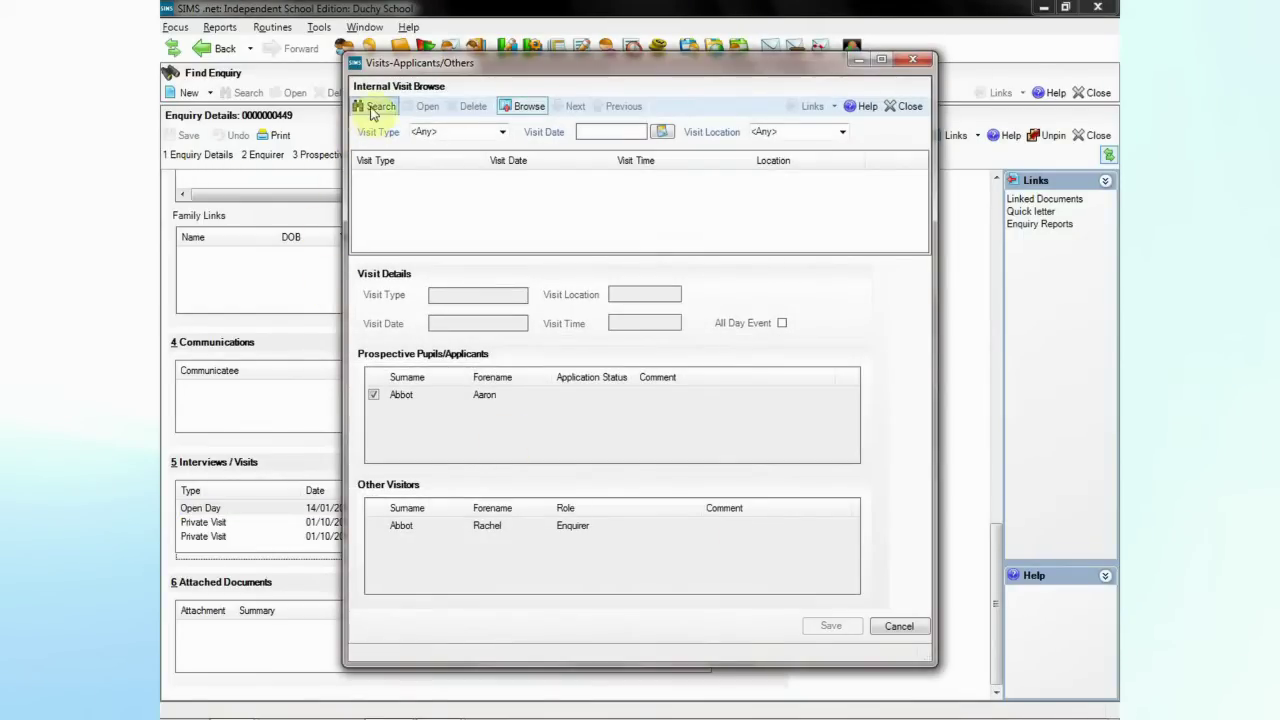
left_click(376, 110)
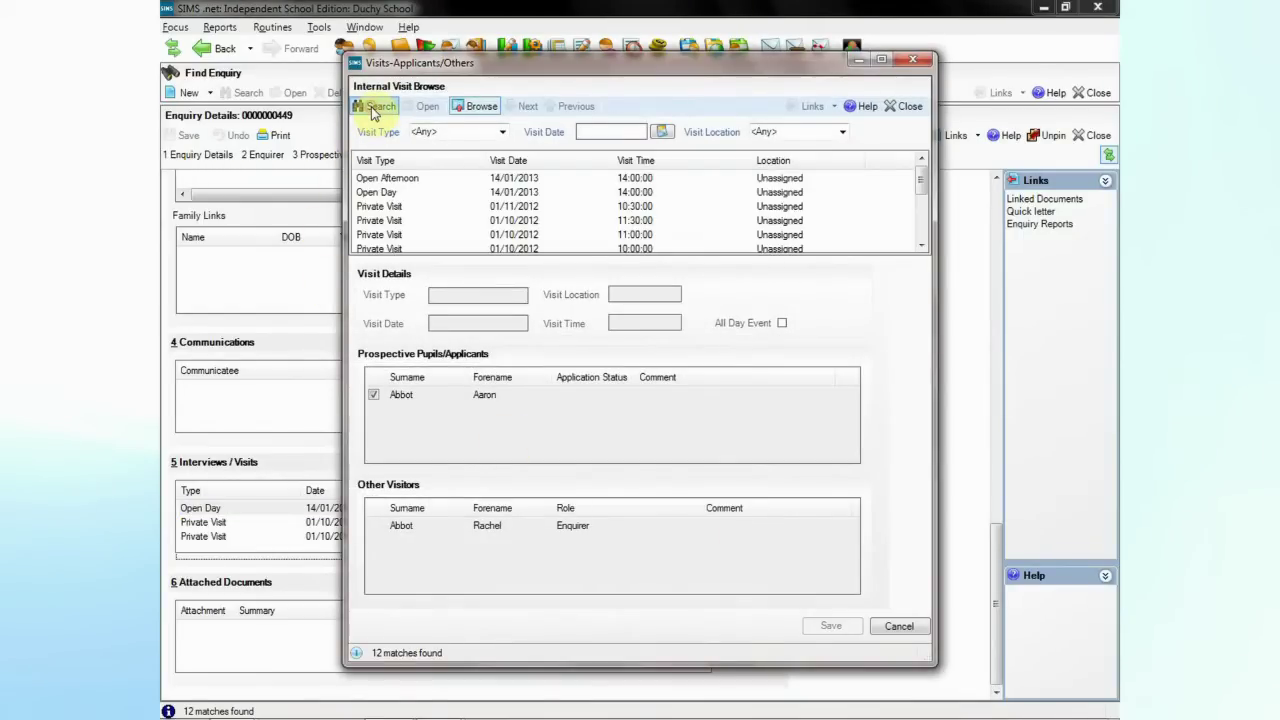
left_click(381, 181)
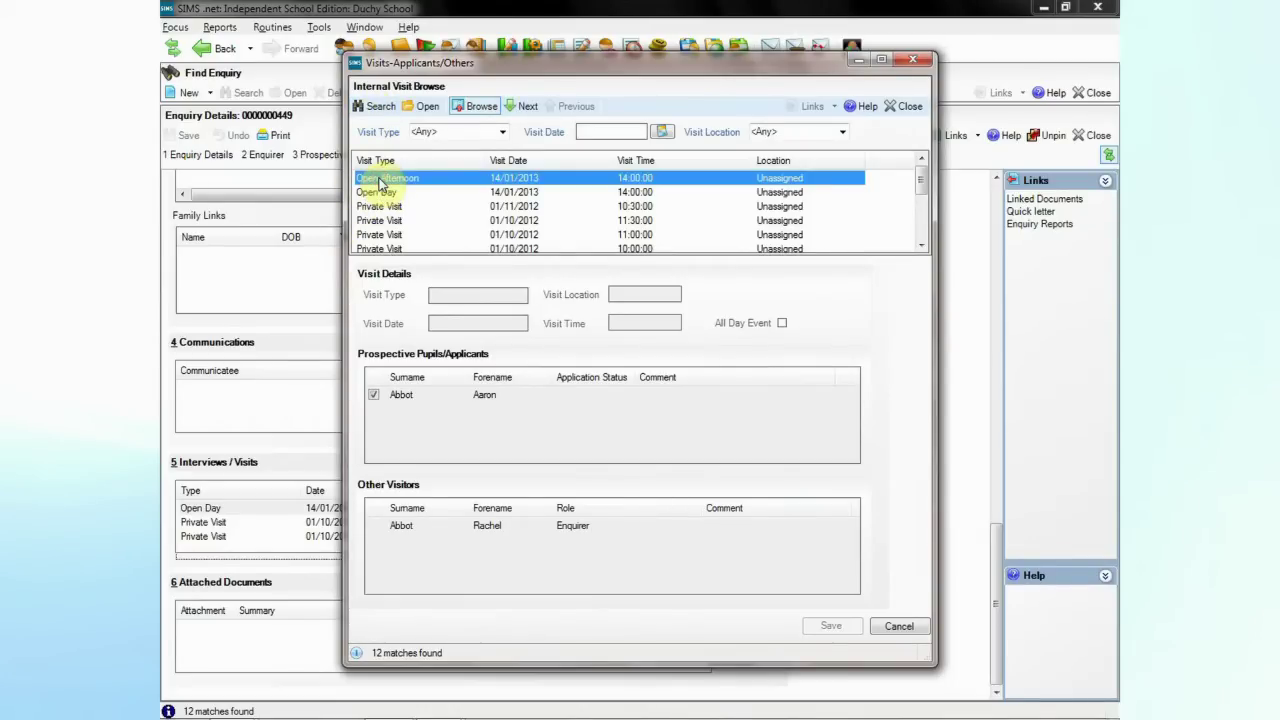
double_click(381, 181)
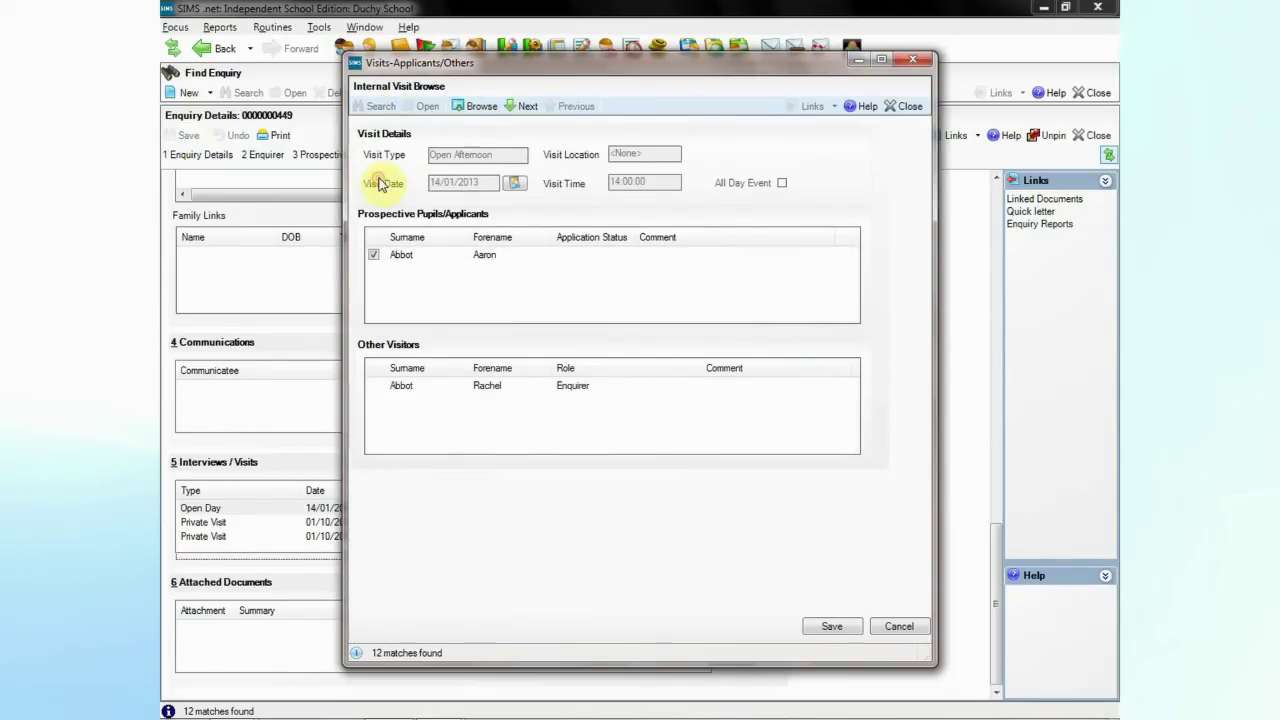
left_click(835, 627)
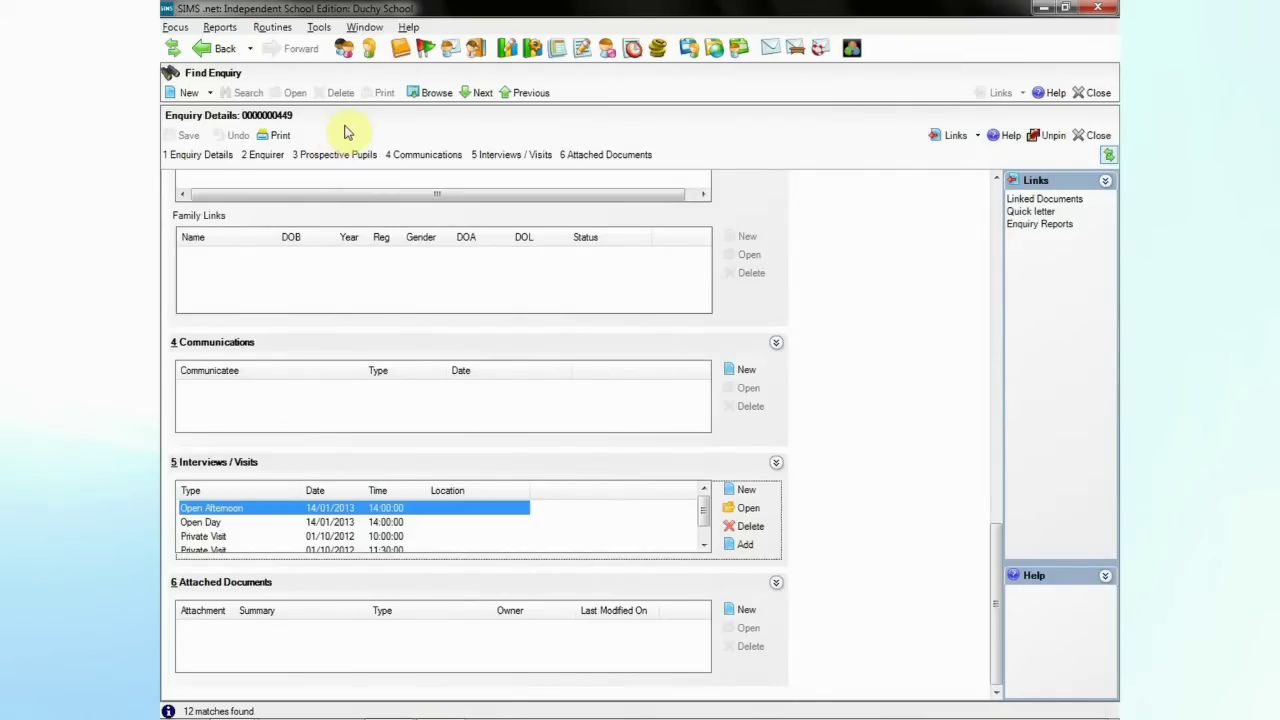
- Launch the 'Invitation to visit' report from the saved reports list
left_click(221, 28)
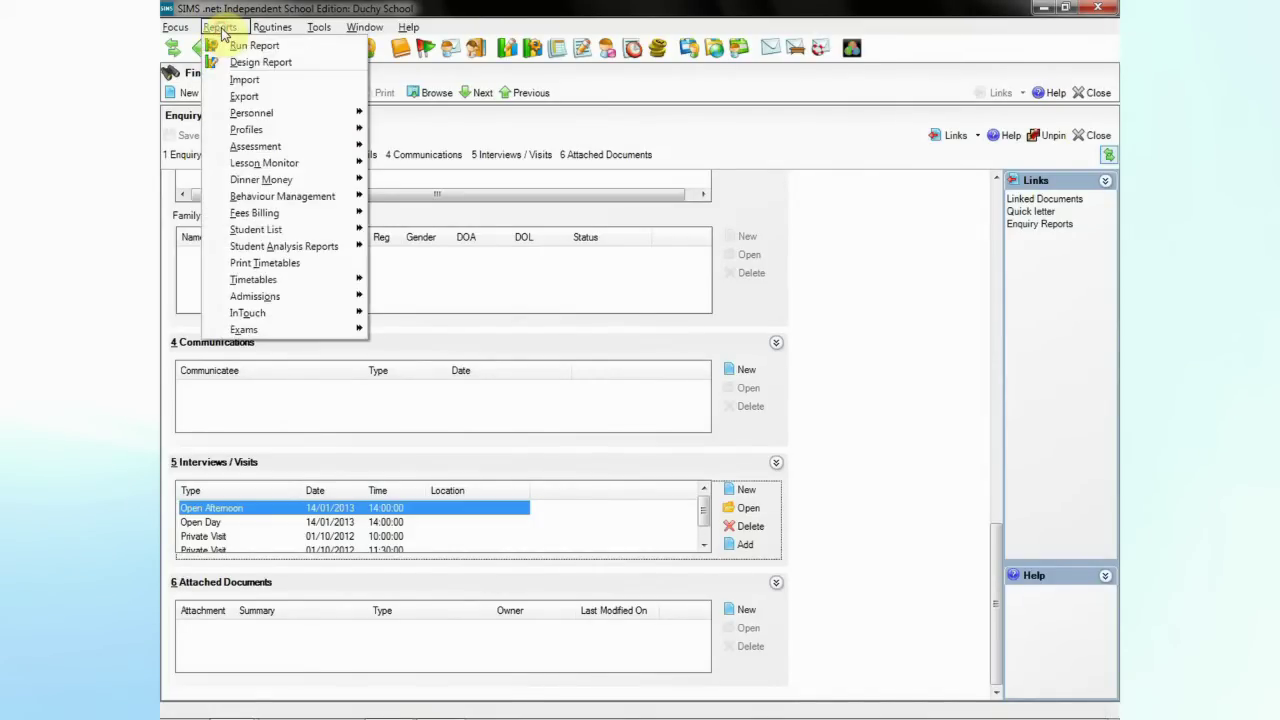
left_click(267, 48)
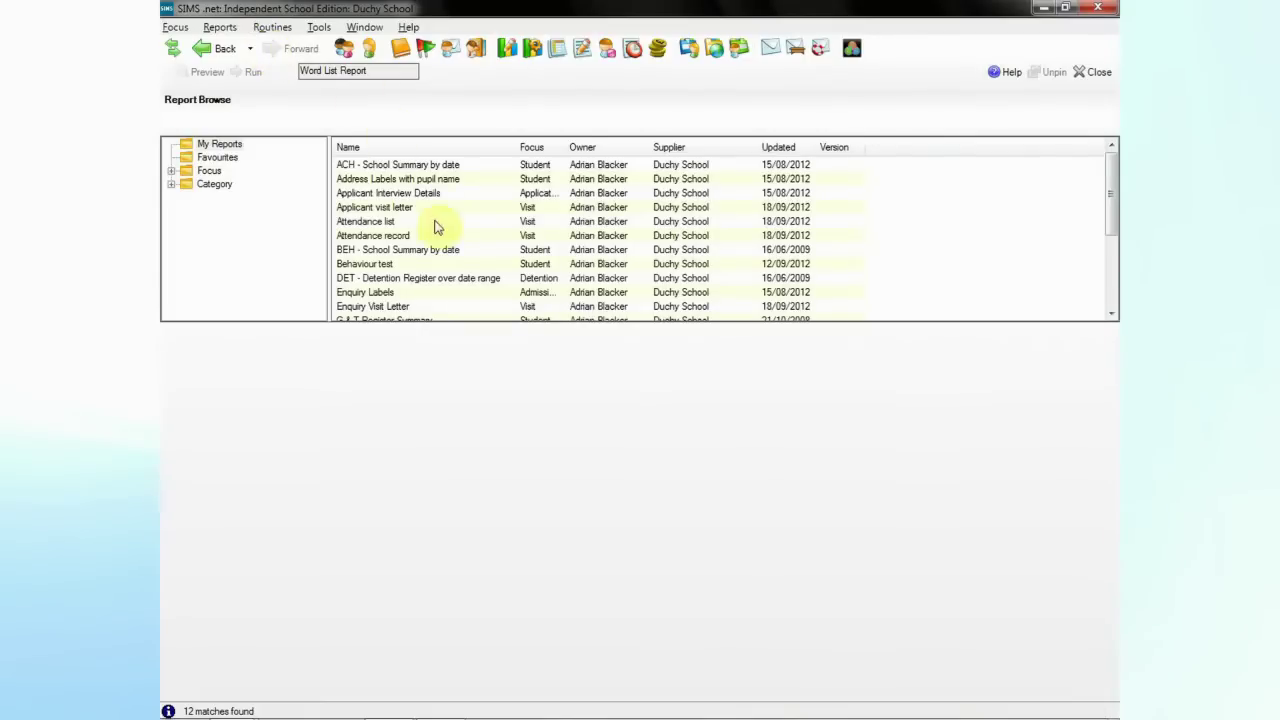
left_click(1110, 313)
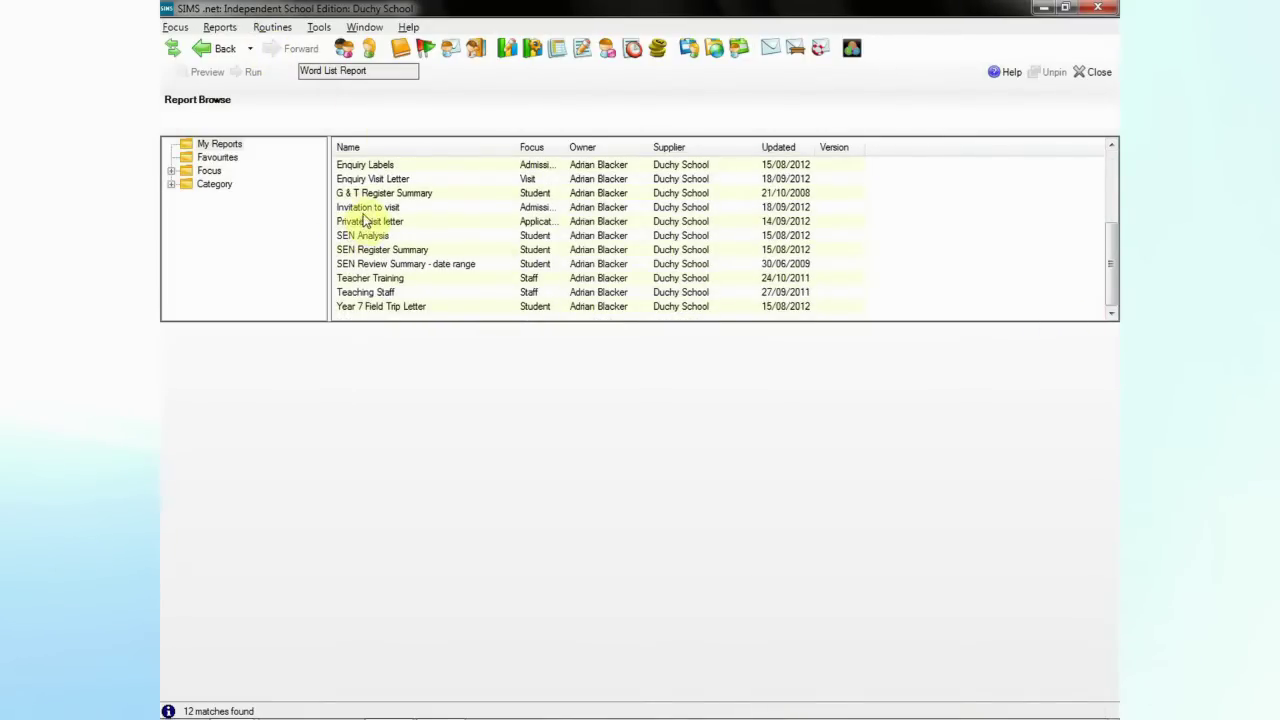
double_click(362, 207)
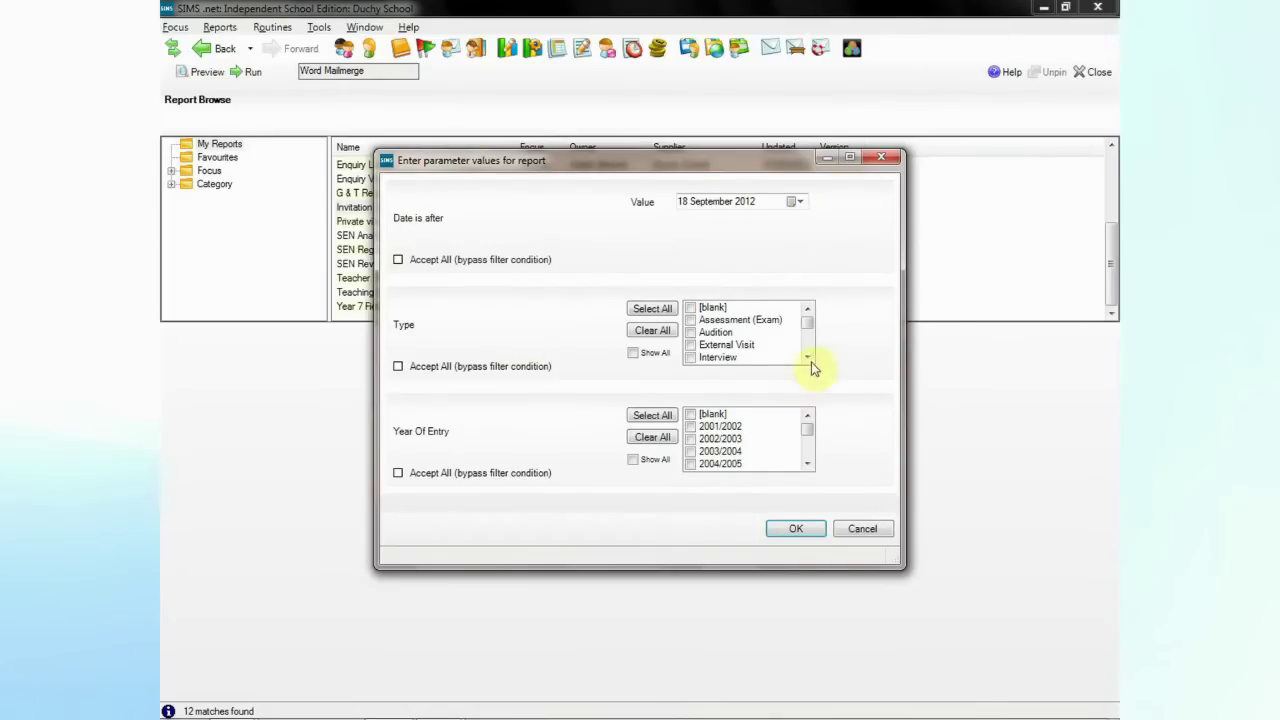
scroll(807, 356, "down", 1)
scroll(807, 356, "down", 4)
scroll(807, 356, "down", 1)
- Filter to Private Visit and all years of entry, then review the merged Word letters
left_click(690, 344)
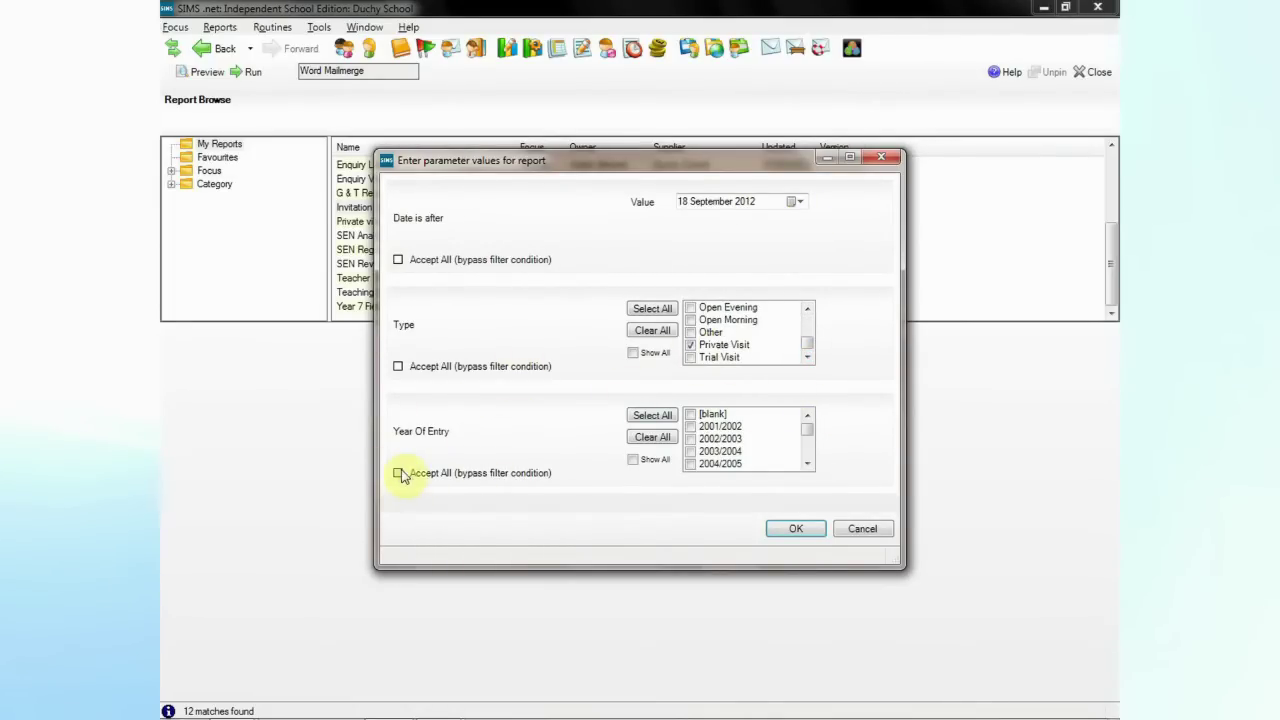
left_click(398, 473)
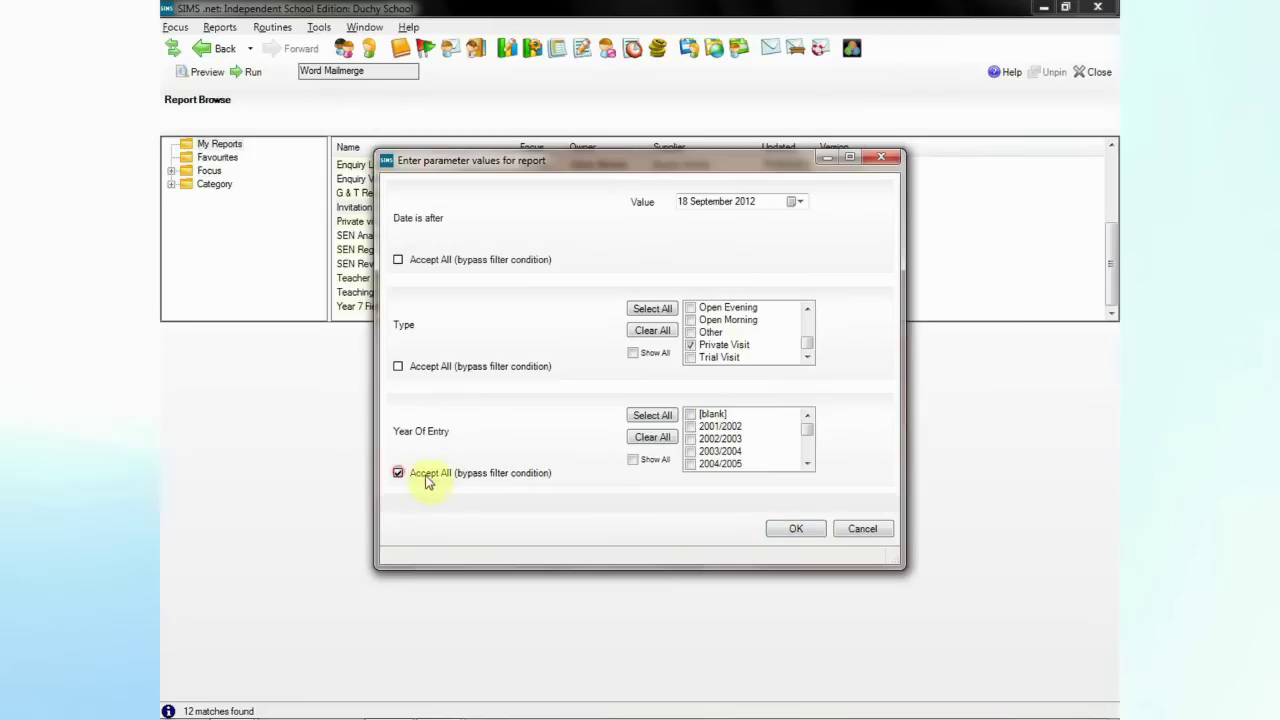
left_click(801, 530)
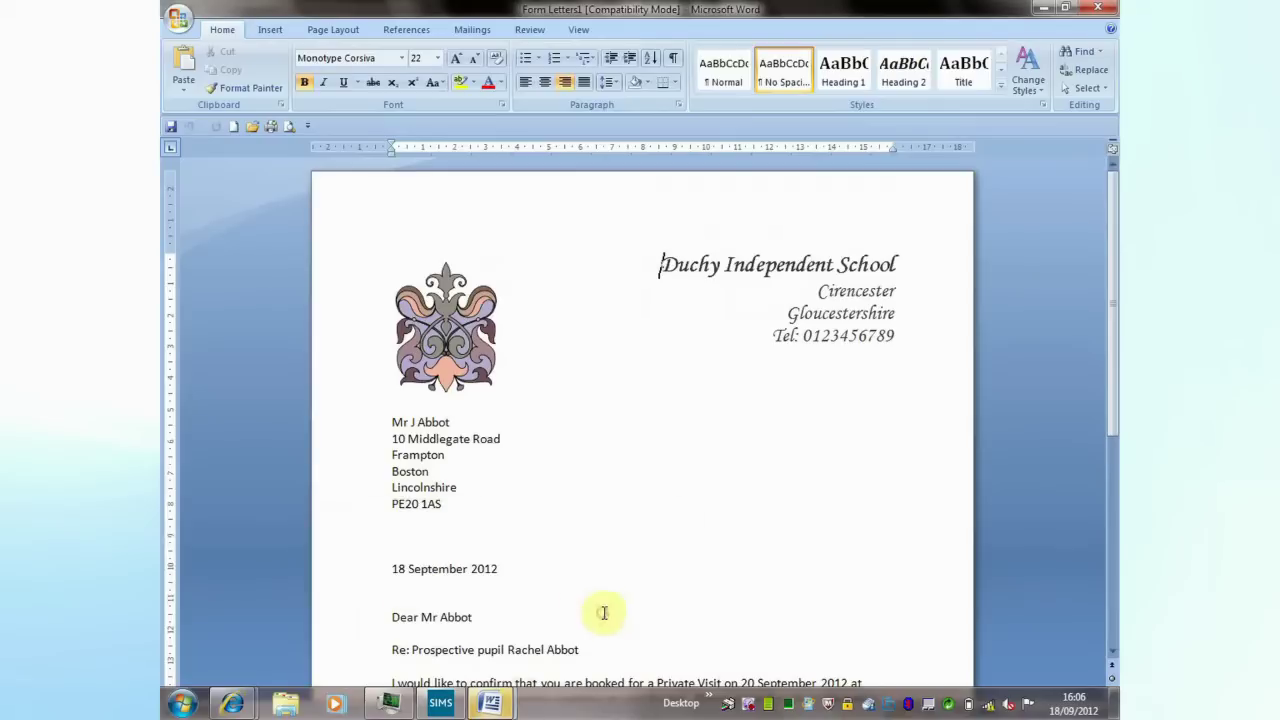
mouse_move(493, 703)
left_click(610, 615)
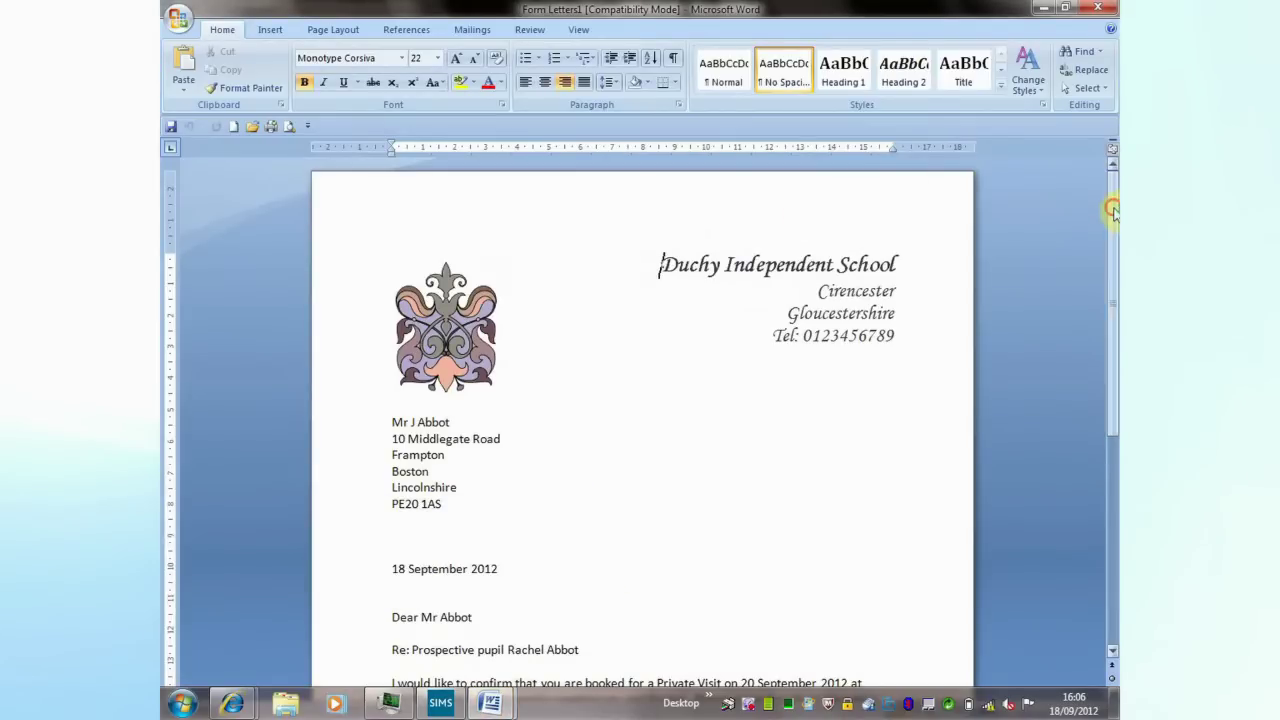
left_click_drag(1113, 200, 1116, 325)
key("alt+Tab")
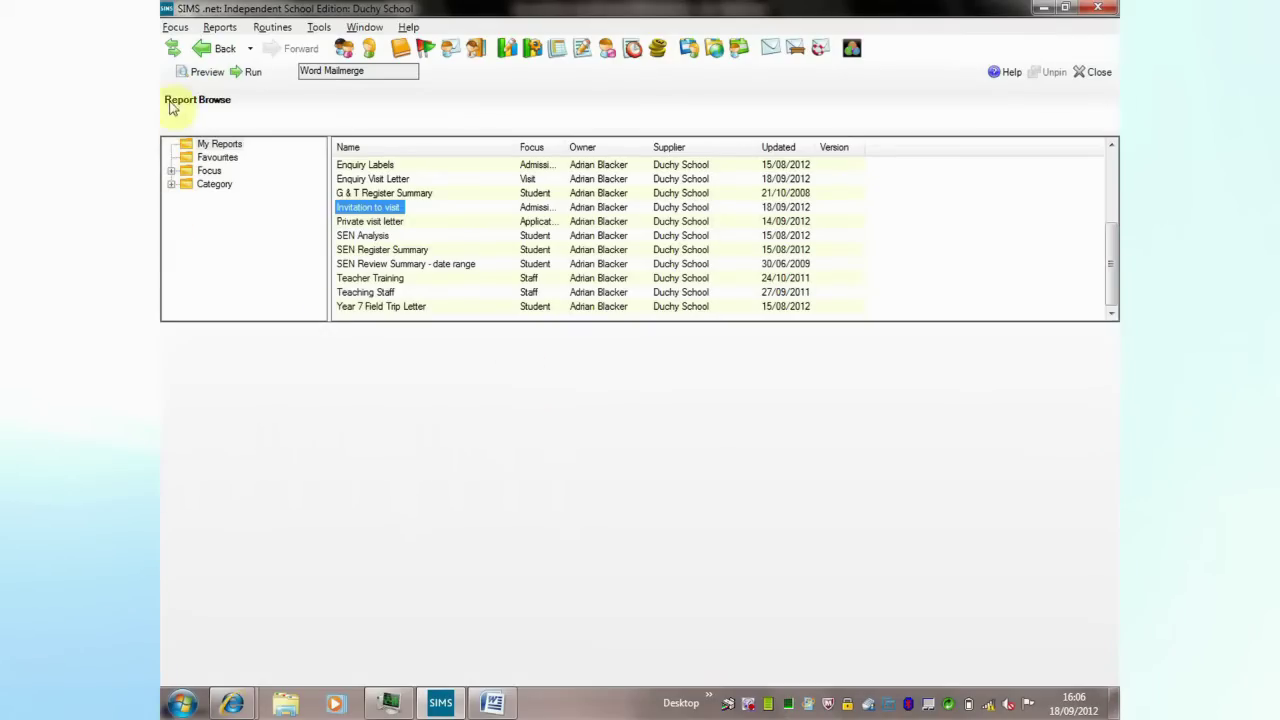
- In Interviews & Visits, create a new Open Day dated 21/01/2013 at 10:00
left_click(176, 28)
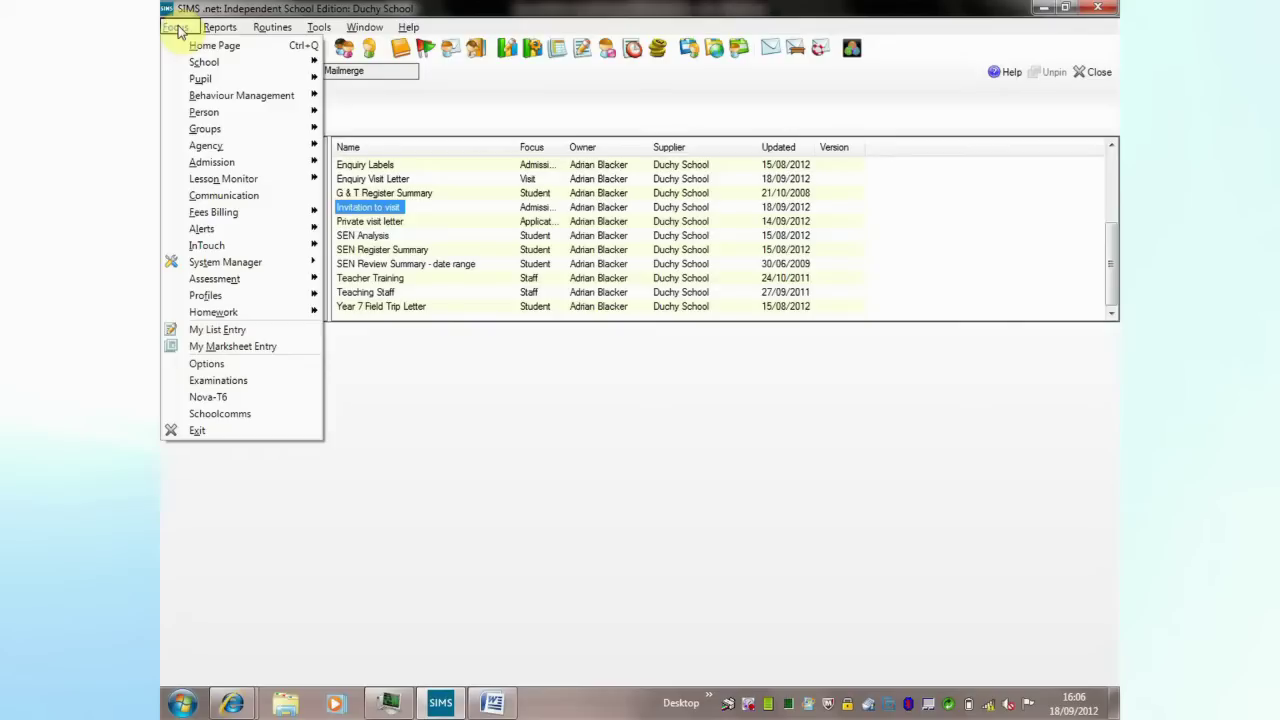
mouse_move(212, 162)
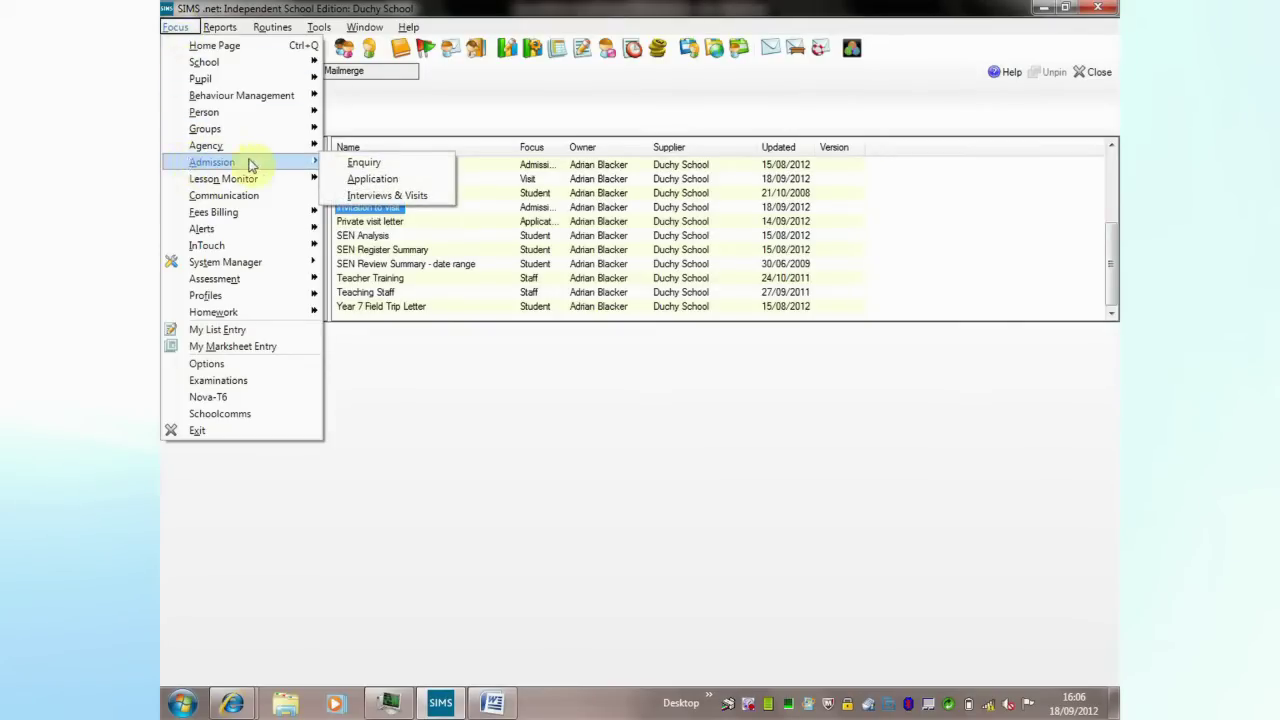
left_click(389, 198)
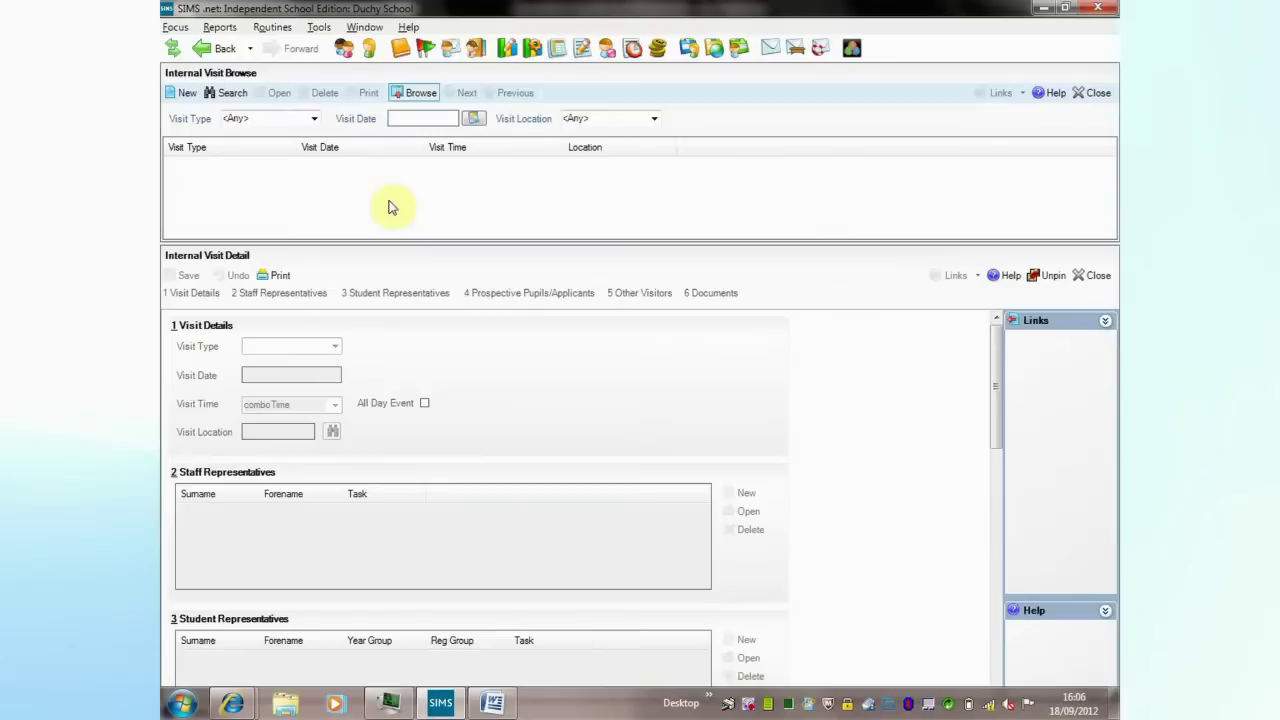
left_click(186, 93)
left_click(336, 210)
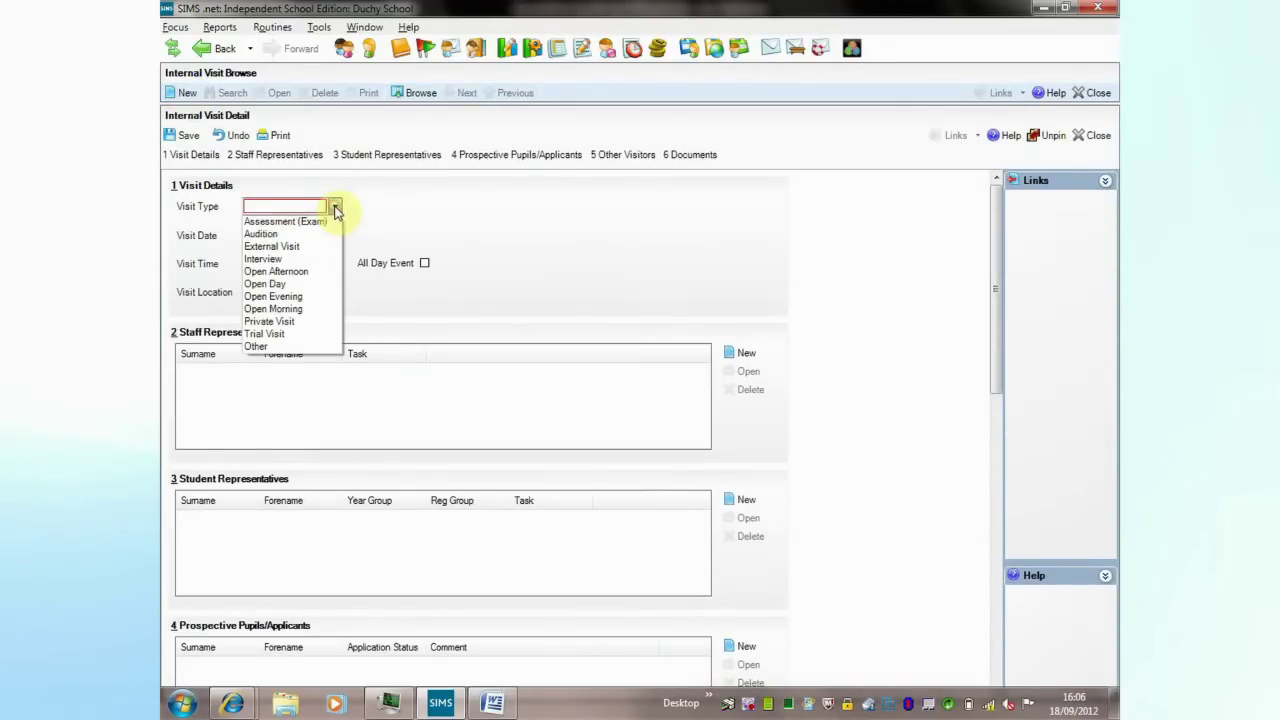
left_click(284, 286)
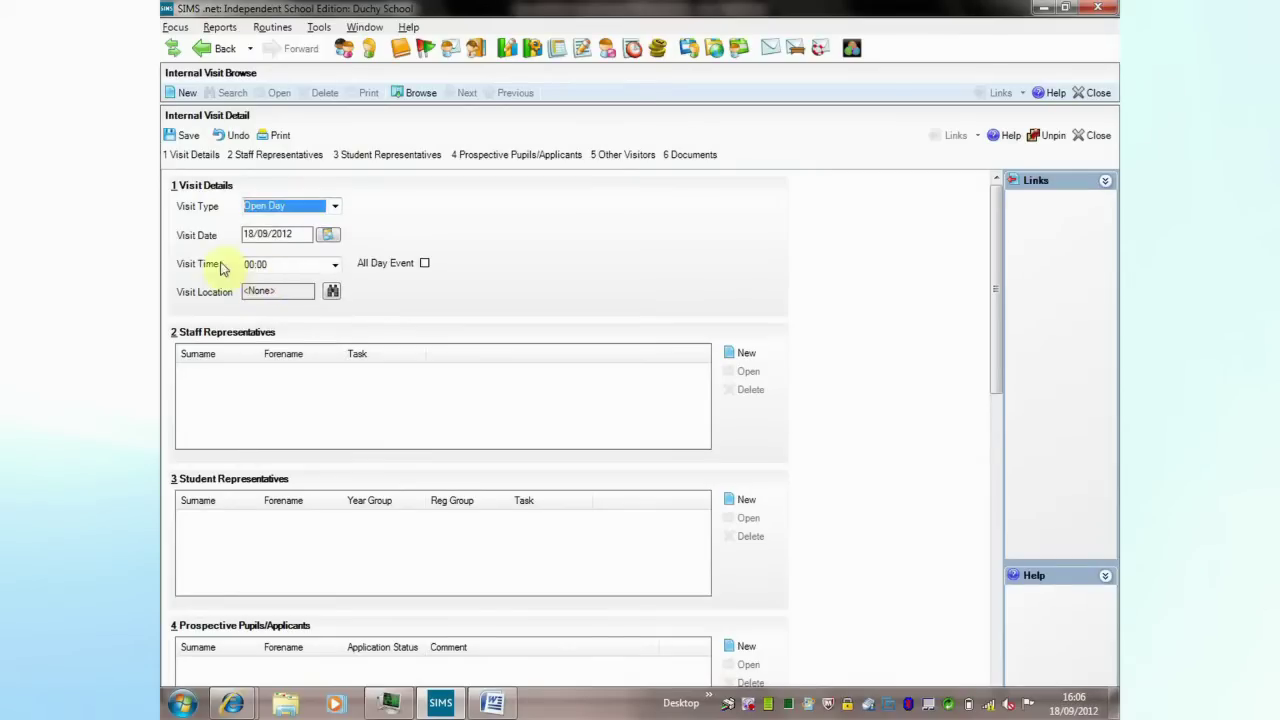
left_click(328, 234)
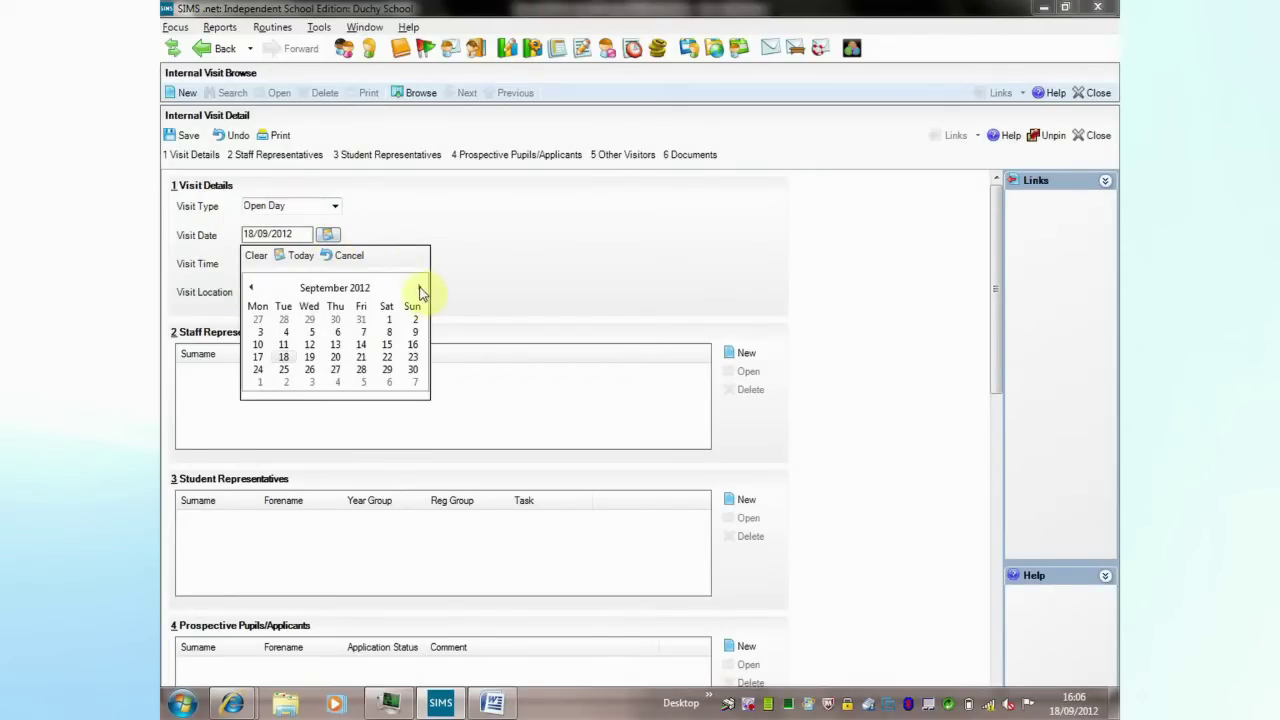
left_click(419, 288)
left_click(419, 288)
left_click(419, 288)
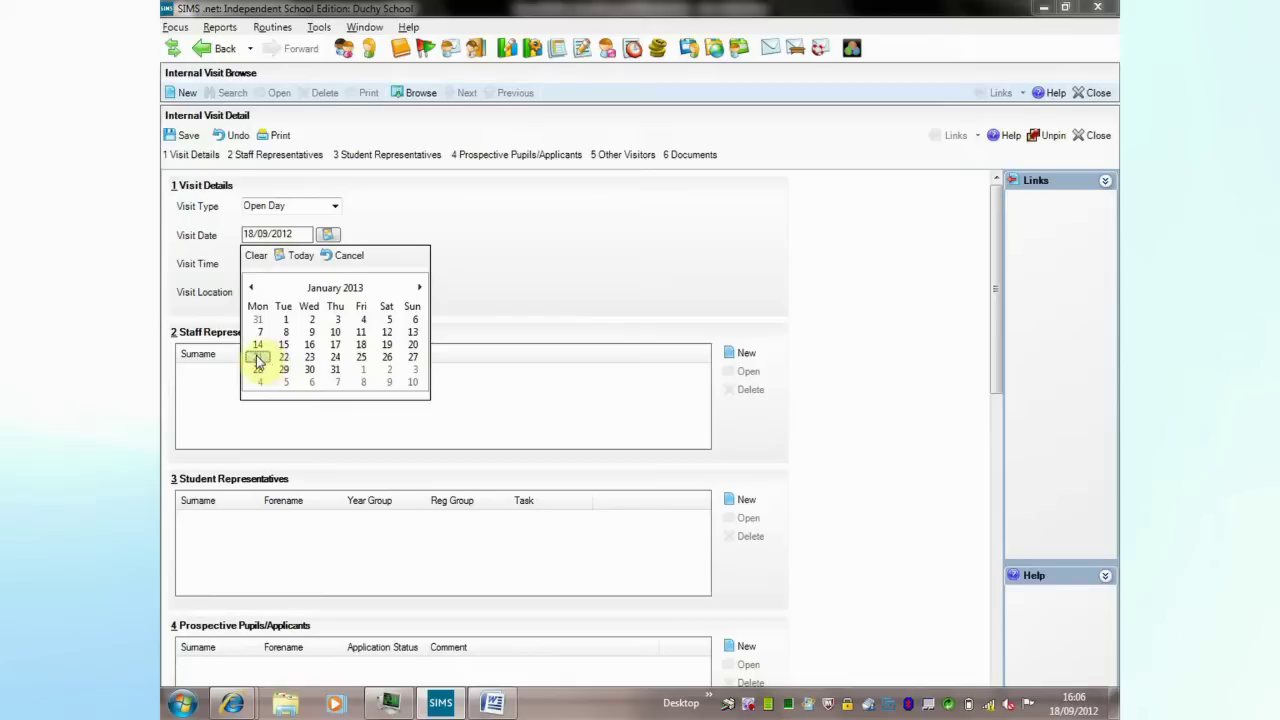
left_click(258, 357)
left_click(335, 265)
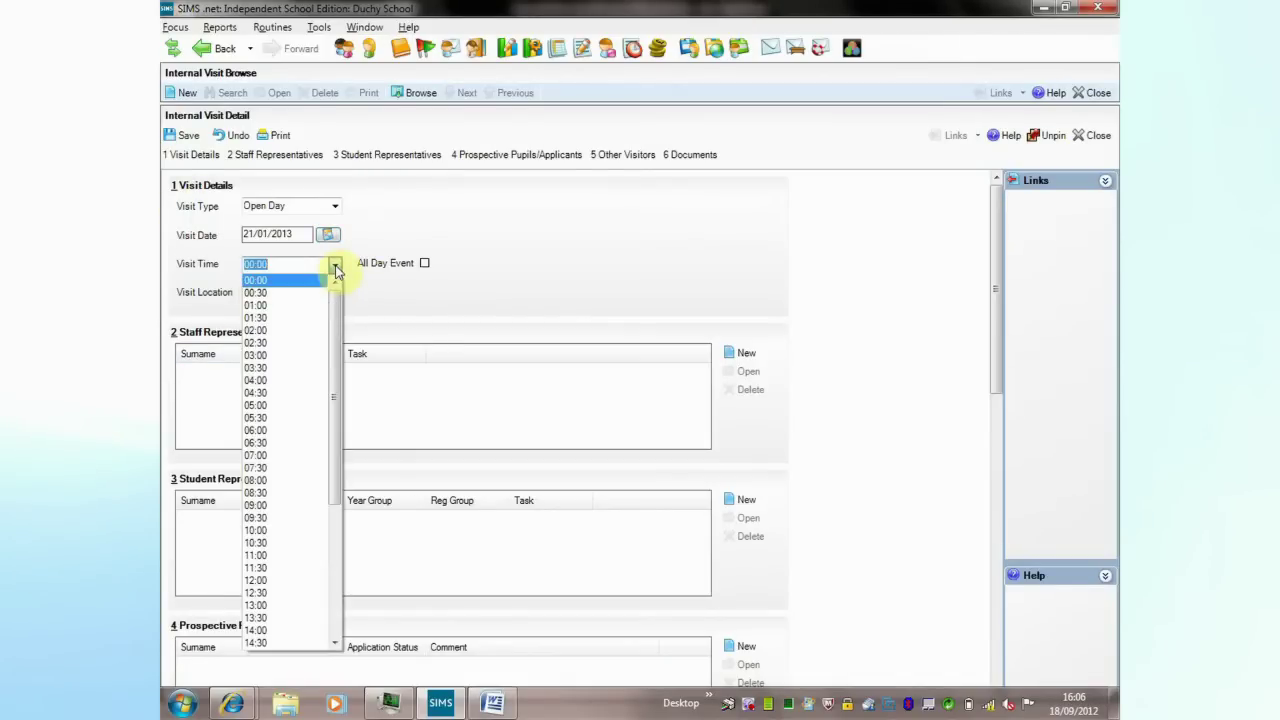
left_click(278, 530)
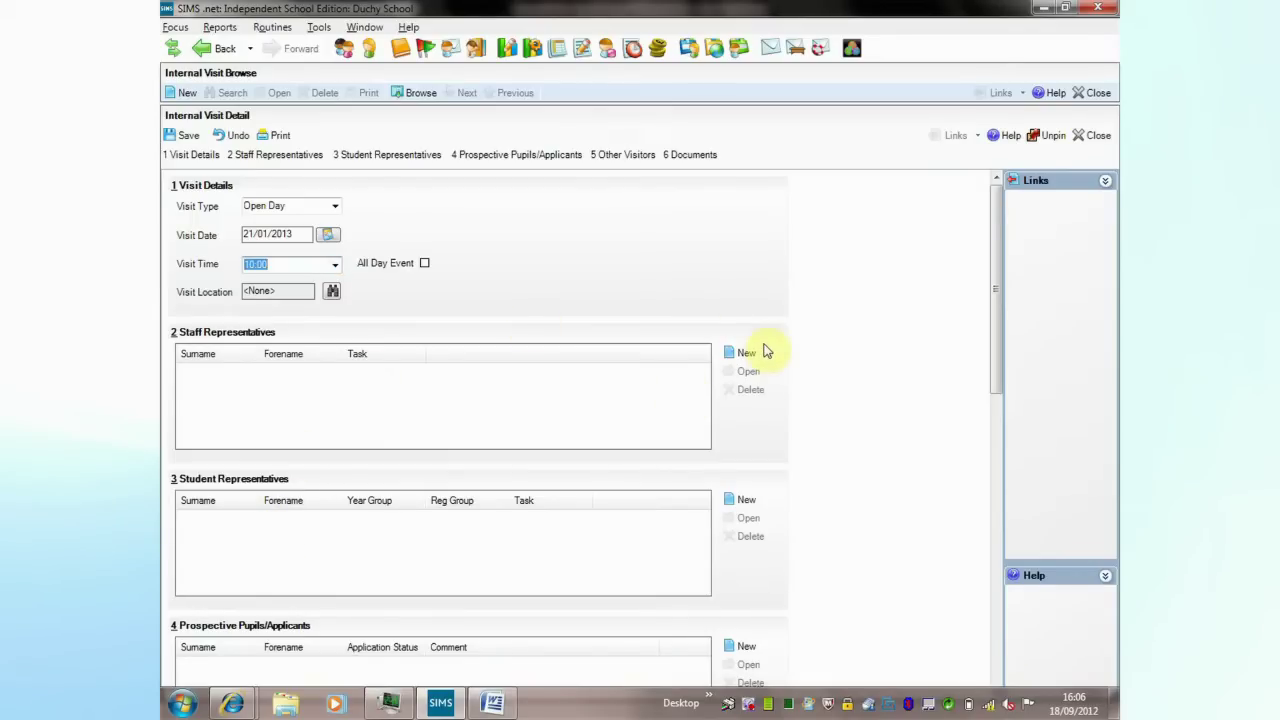
left_click_drag(1000, 291, 1005, 367)
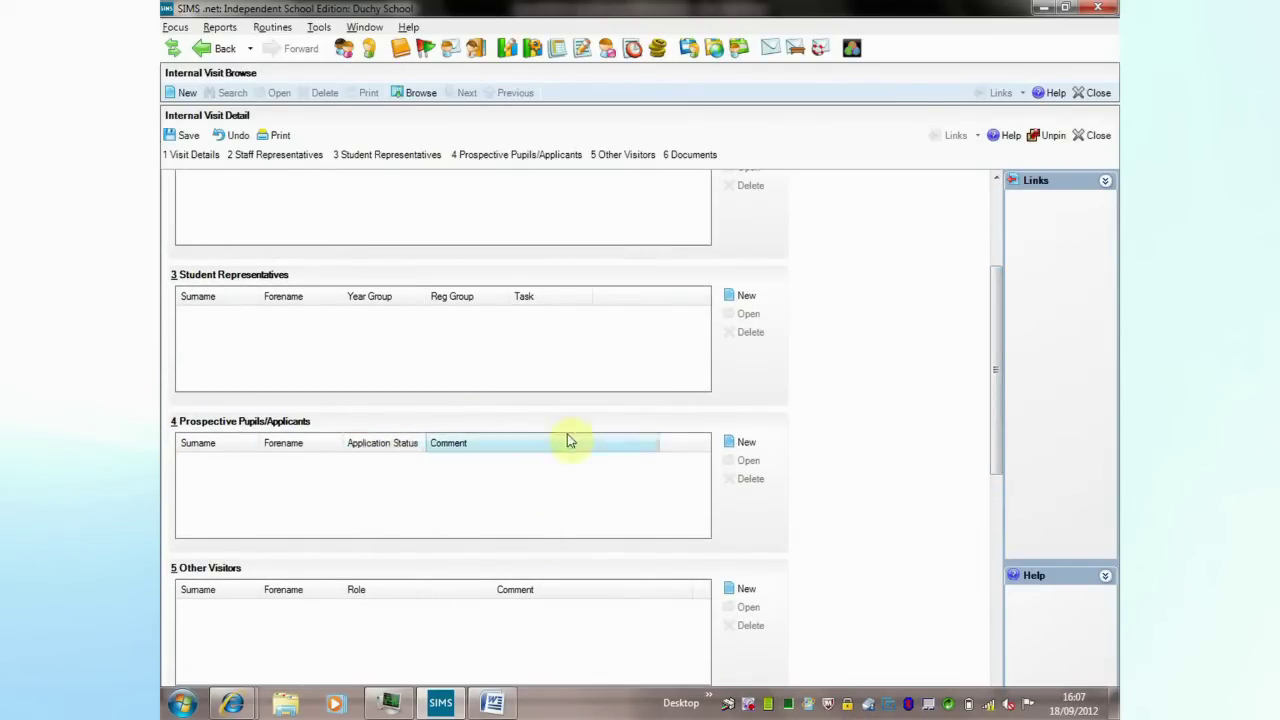
- Browse applicants in the 2013/2014 - Autumn Year 7 intake group
left_click(748, 447)
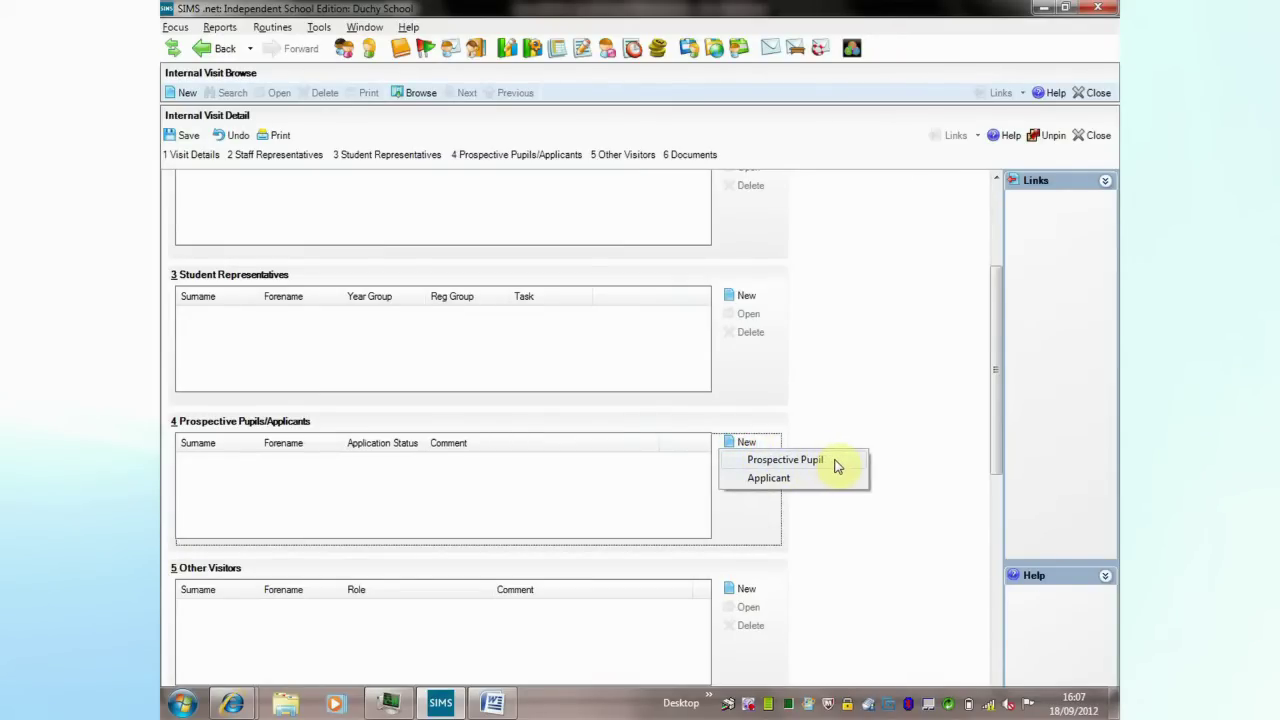
left_click(770, 479)
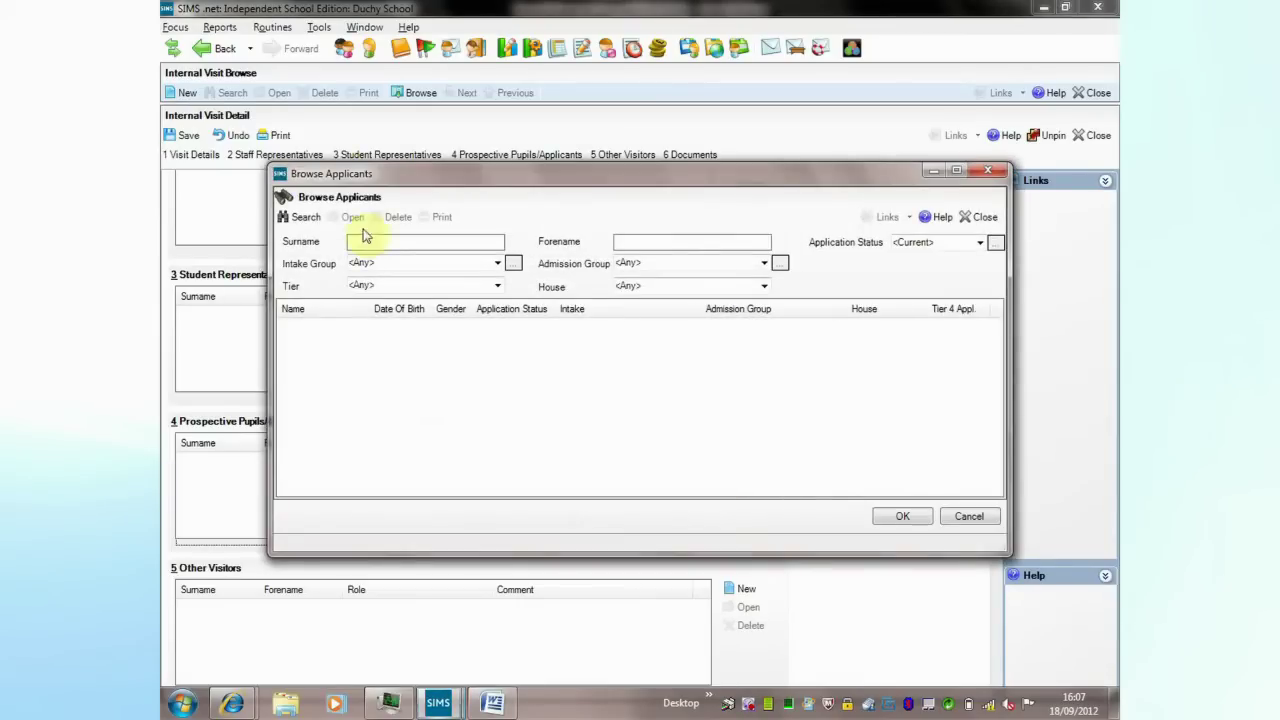
left_click(495, 264)
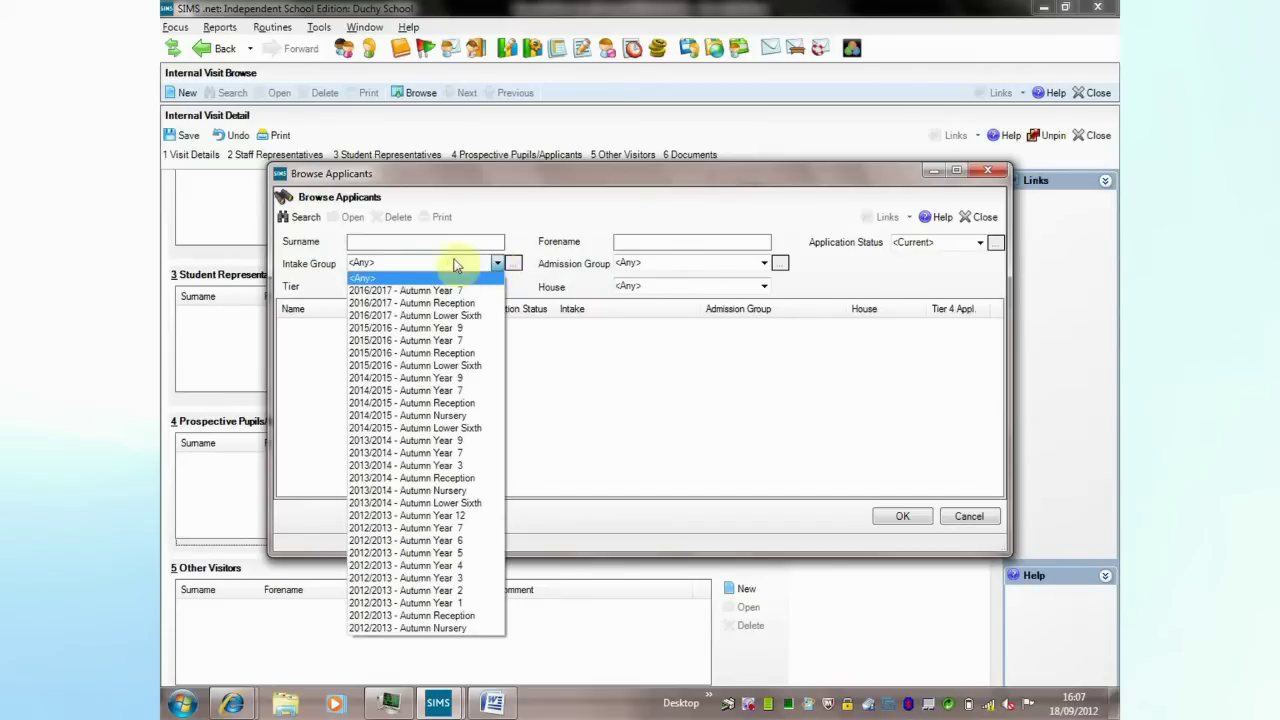
left_click(422, 455)
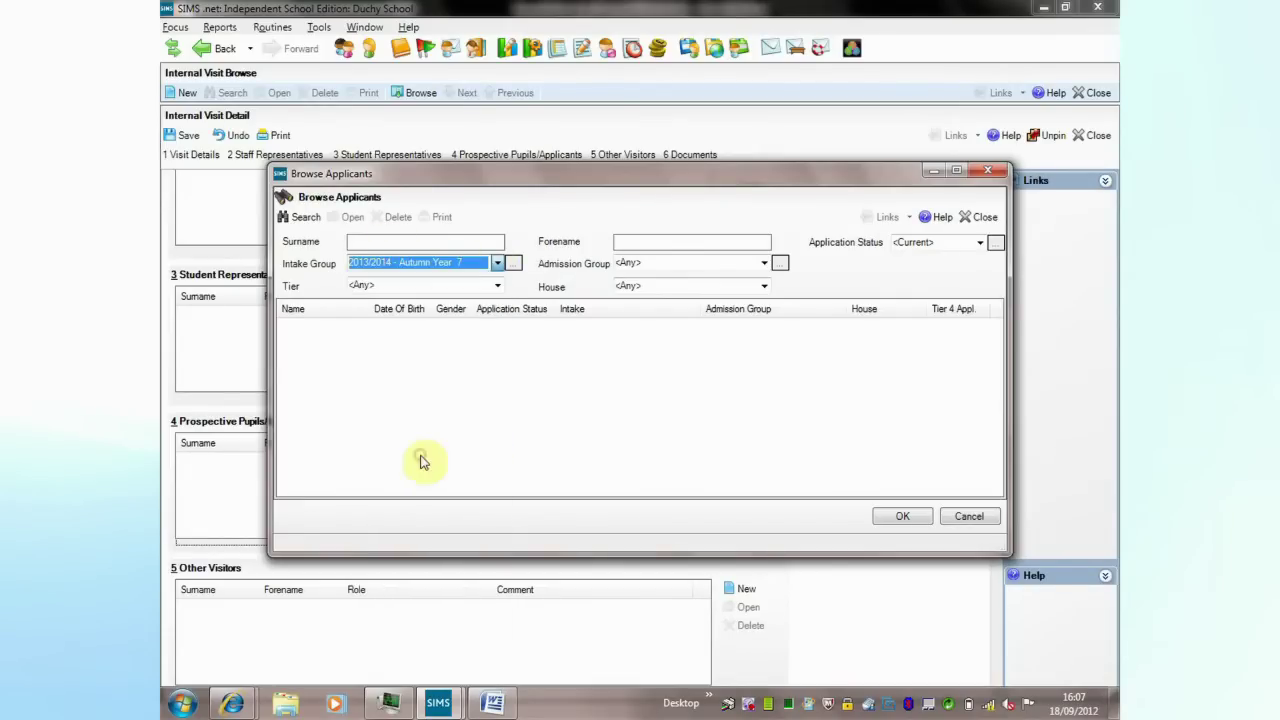
left_click(298, 220)
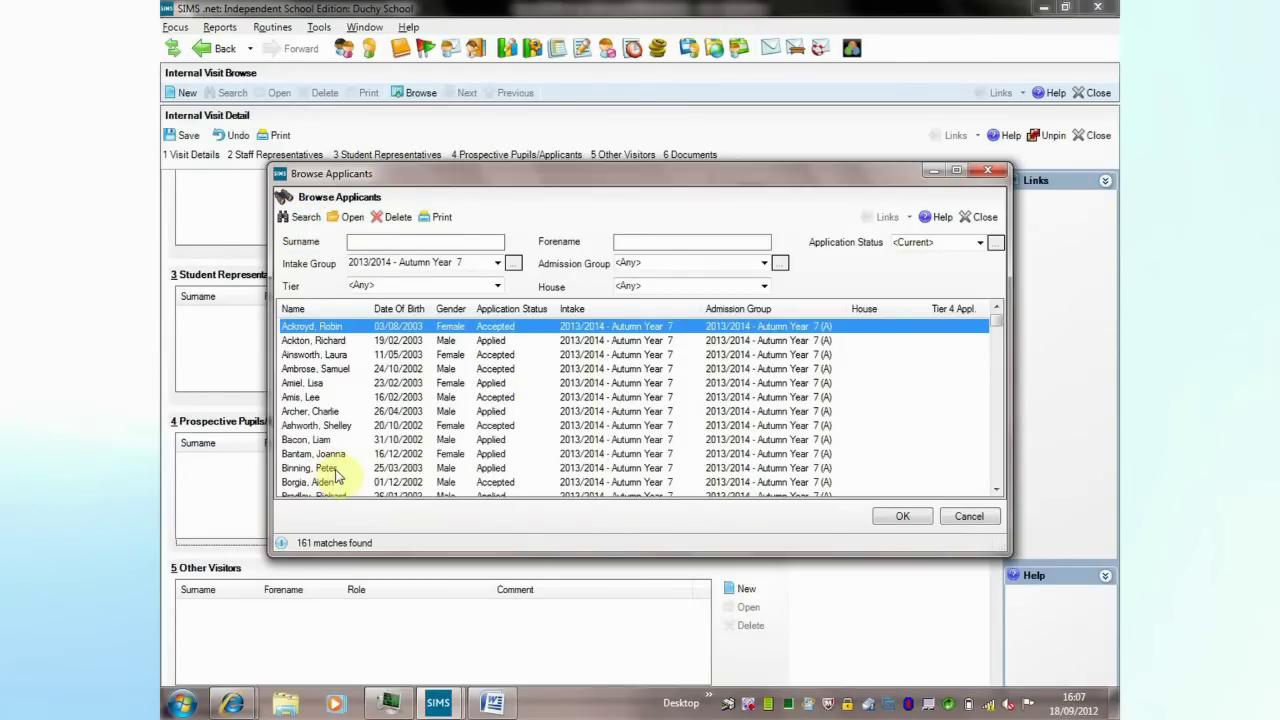
- Select the range of applicants, add them as prospective pupils and save the visit
left_click(300, 383, "ctrl")
left_click(305, 440, "ctrl")
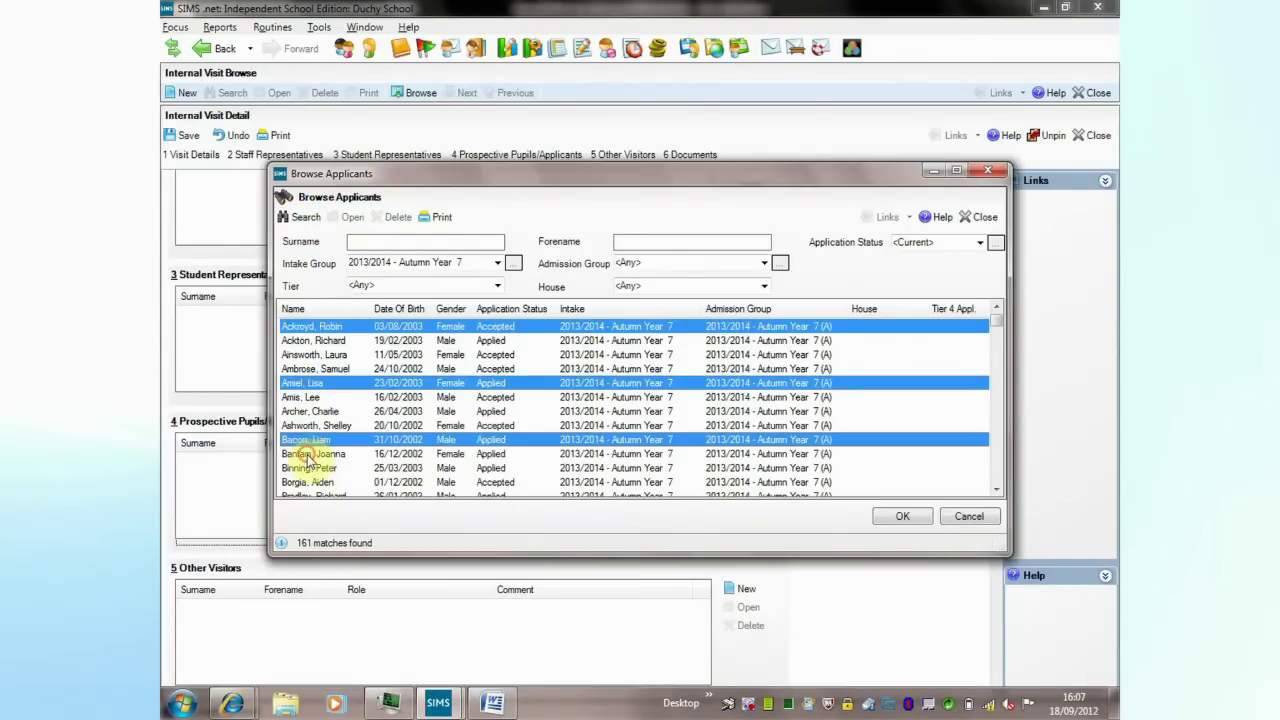
left_click(310, 454, "ctrl")
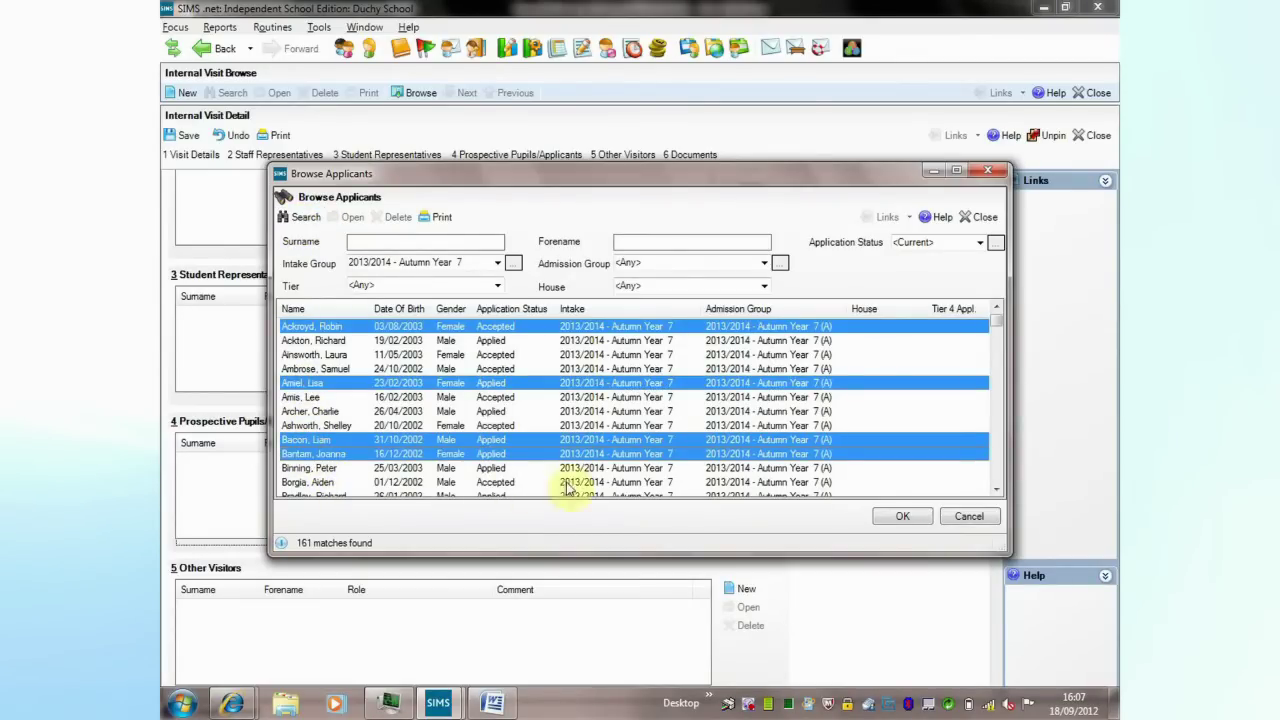
left_click(364, 331)
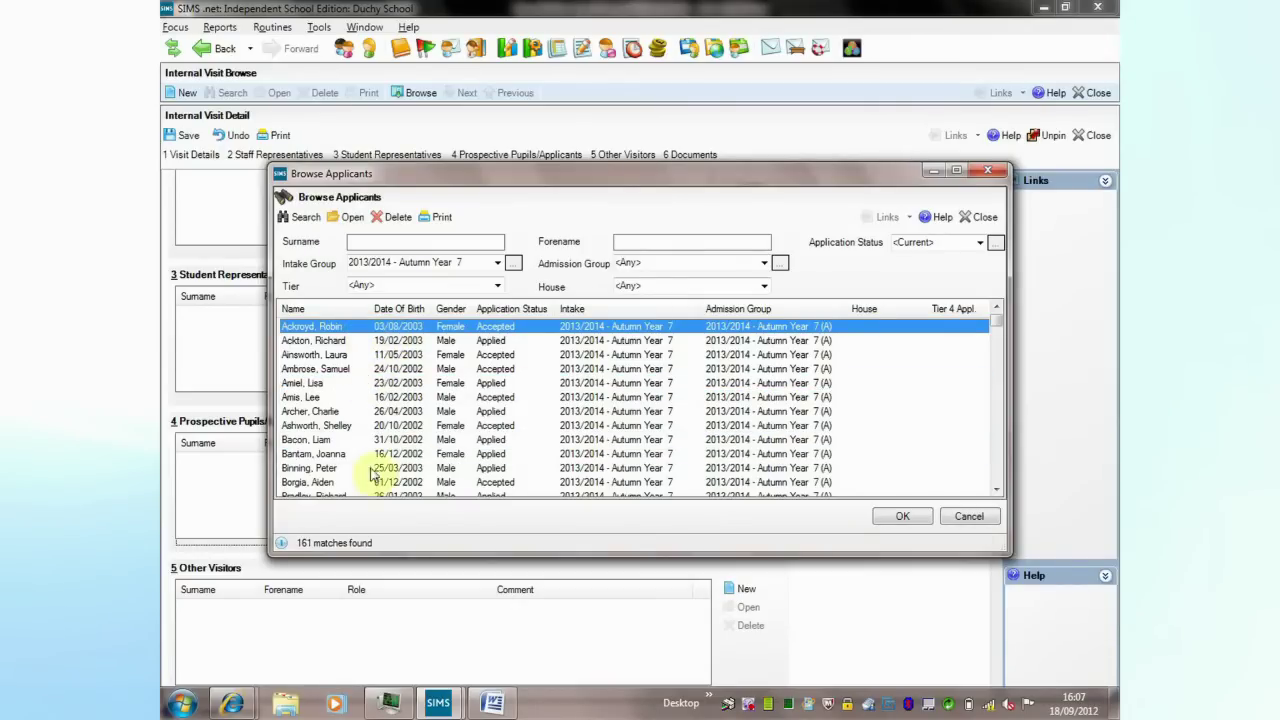
left_click(302, 468, "shift")
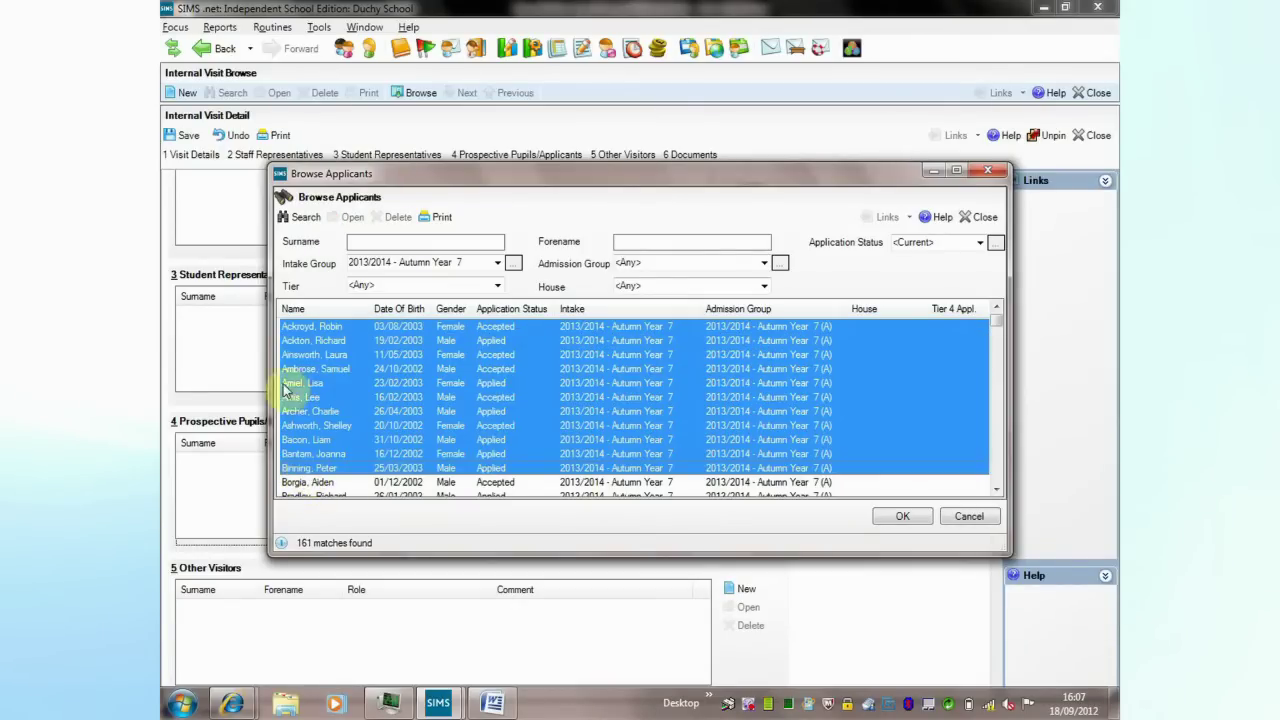
left_click(902, 516)
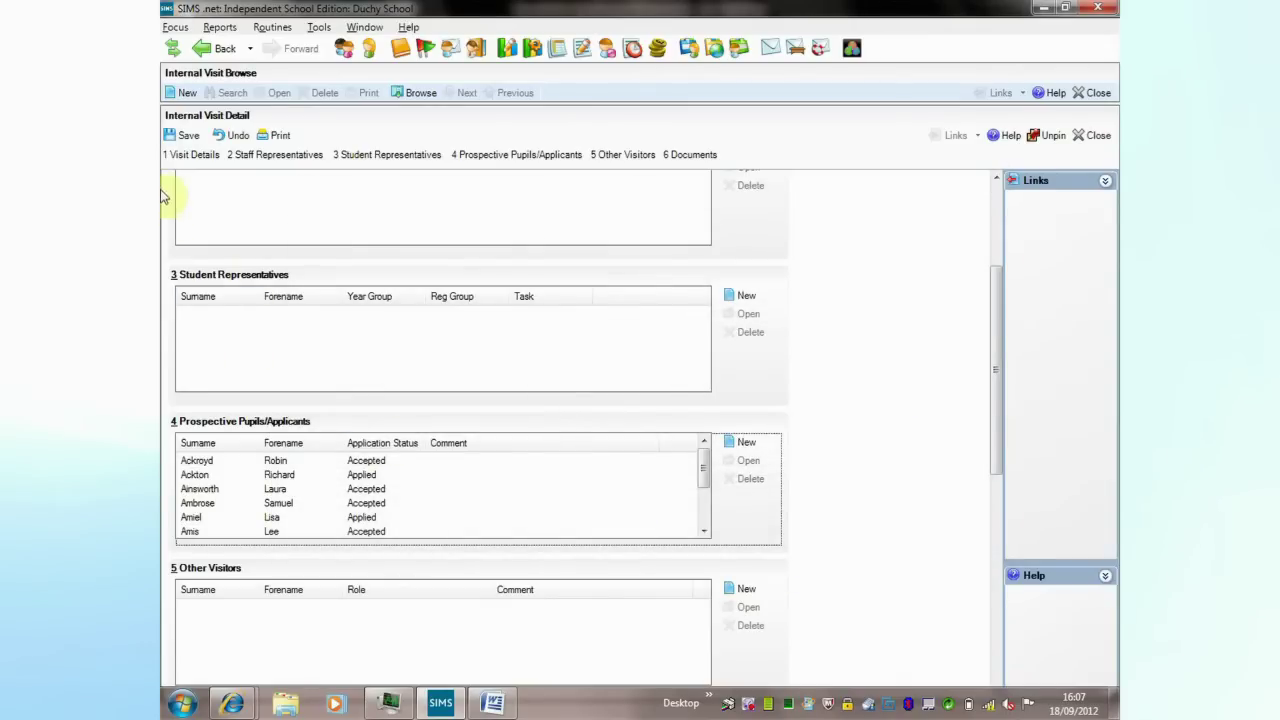
left_click(176, 135)
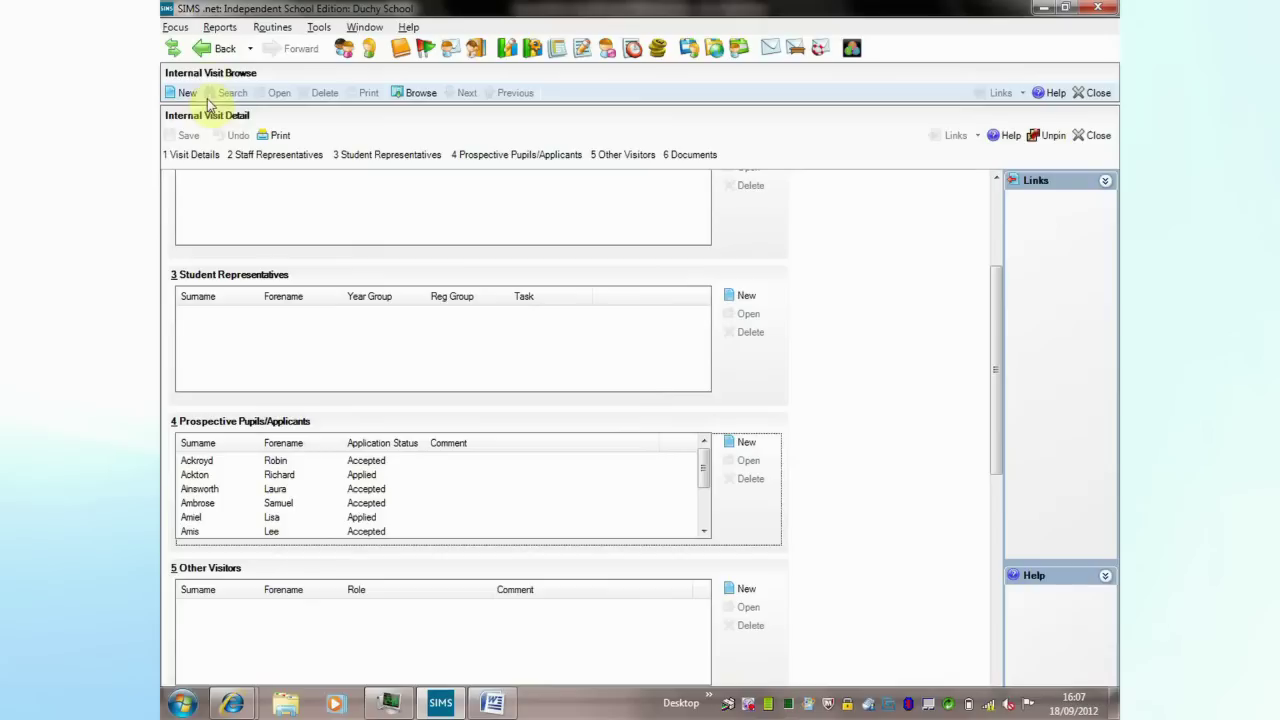
- Run the Applicant visit letter report filtered to Open Day visits with all dates accepted
left_click(222, 29)
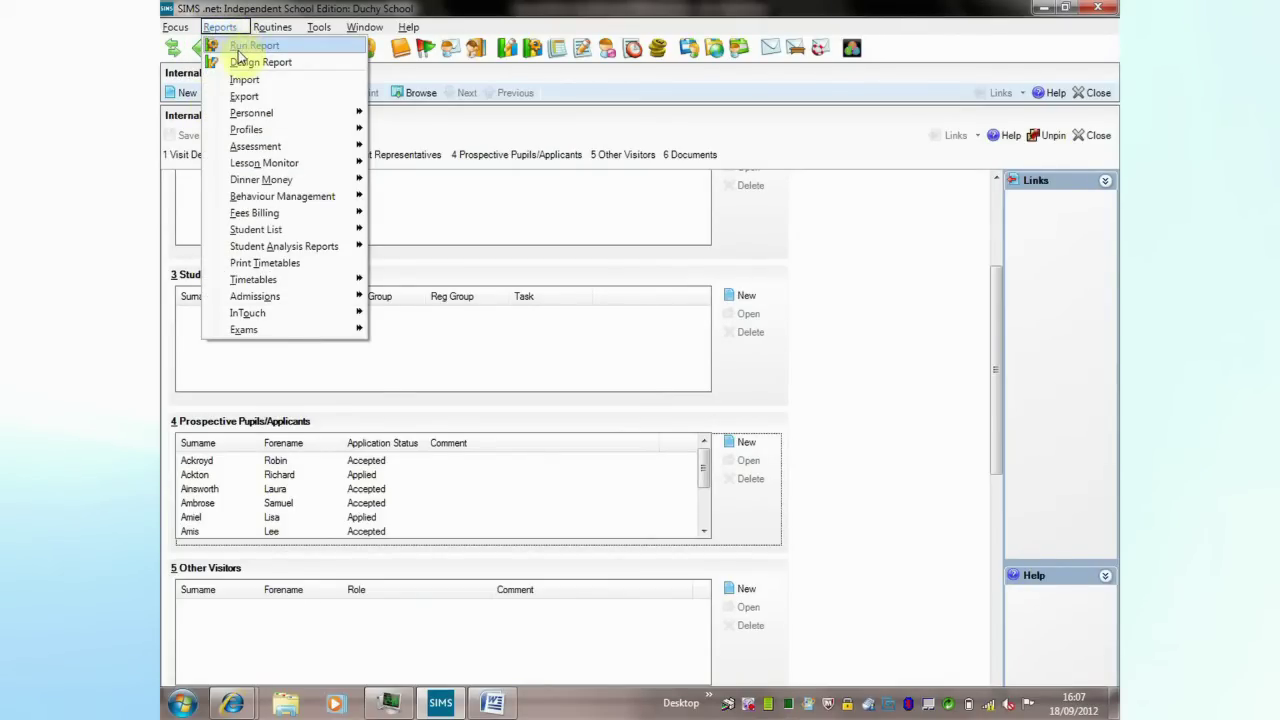
left_click(243, 50)
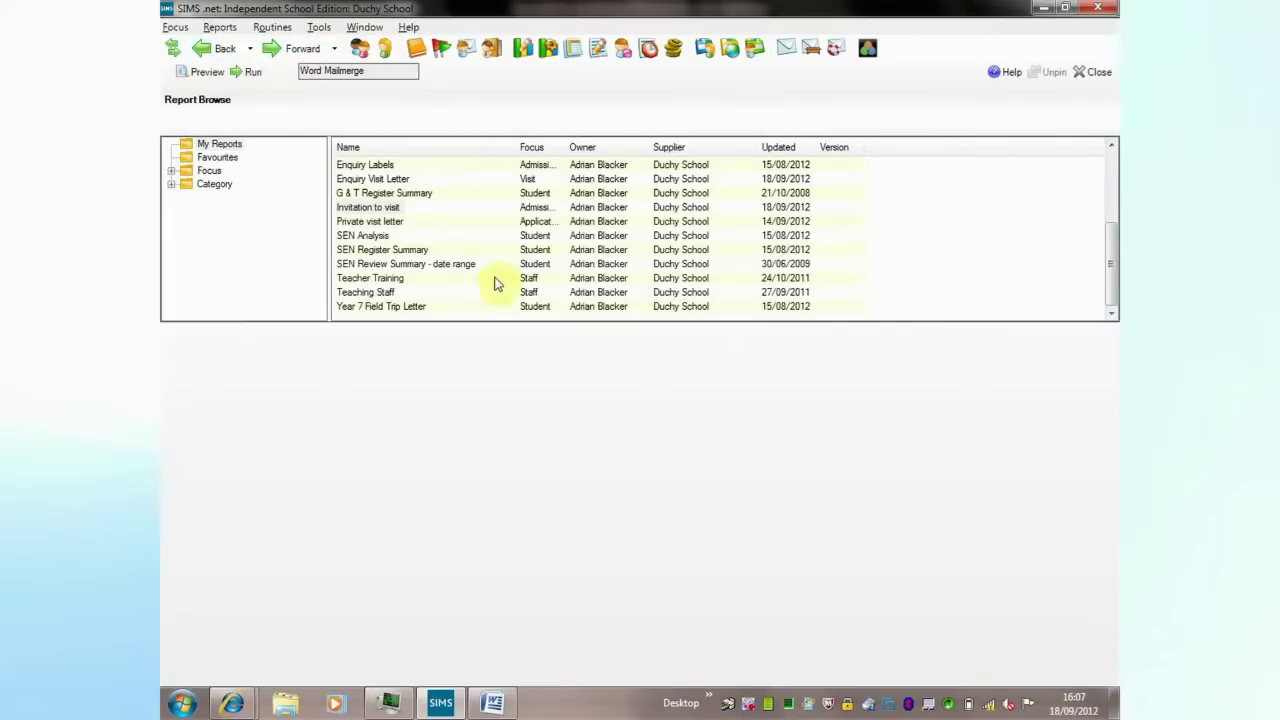
scroll(380, 223, "up", 3)
left_click(388, 208)
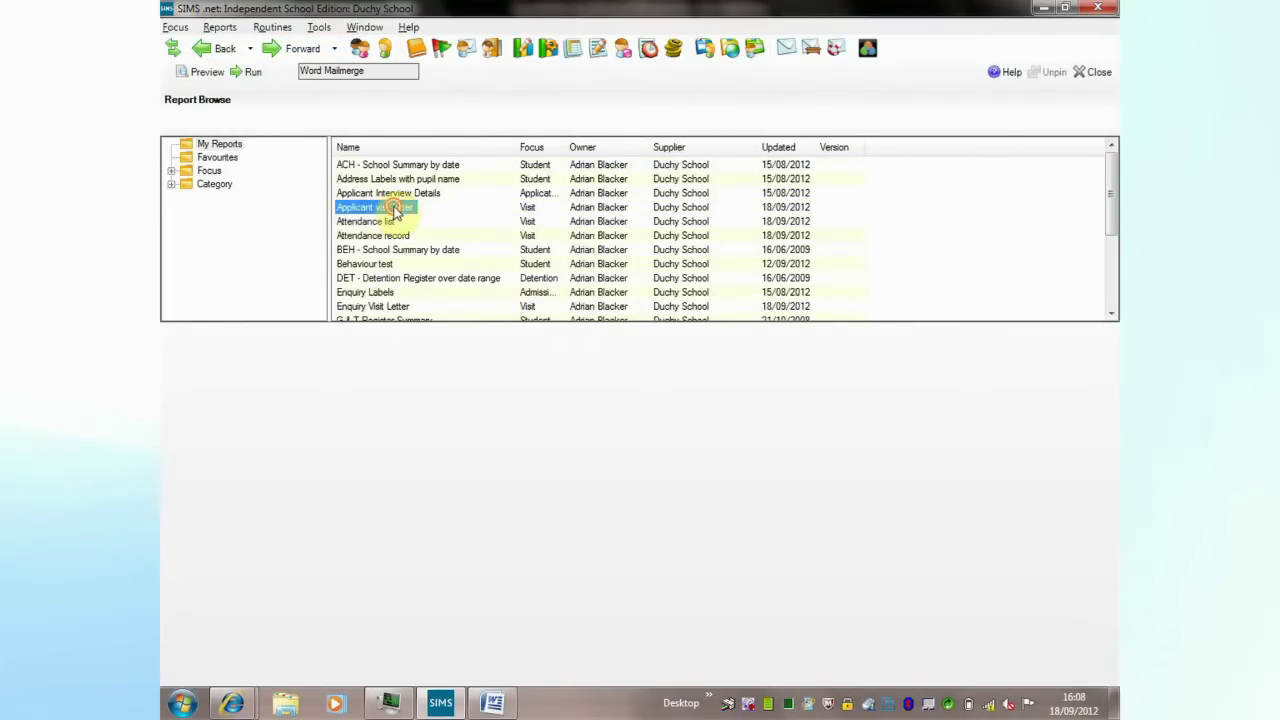
double_click(393, 208)
left_click(807, 248)
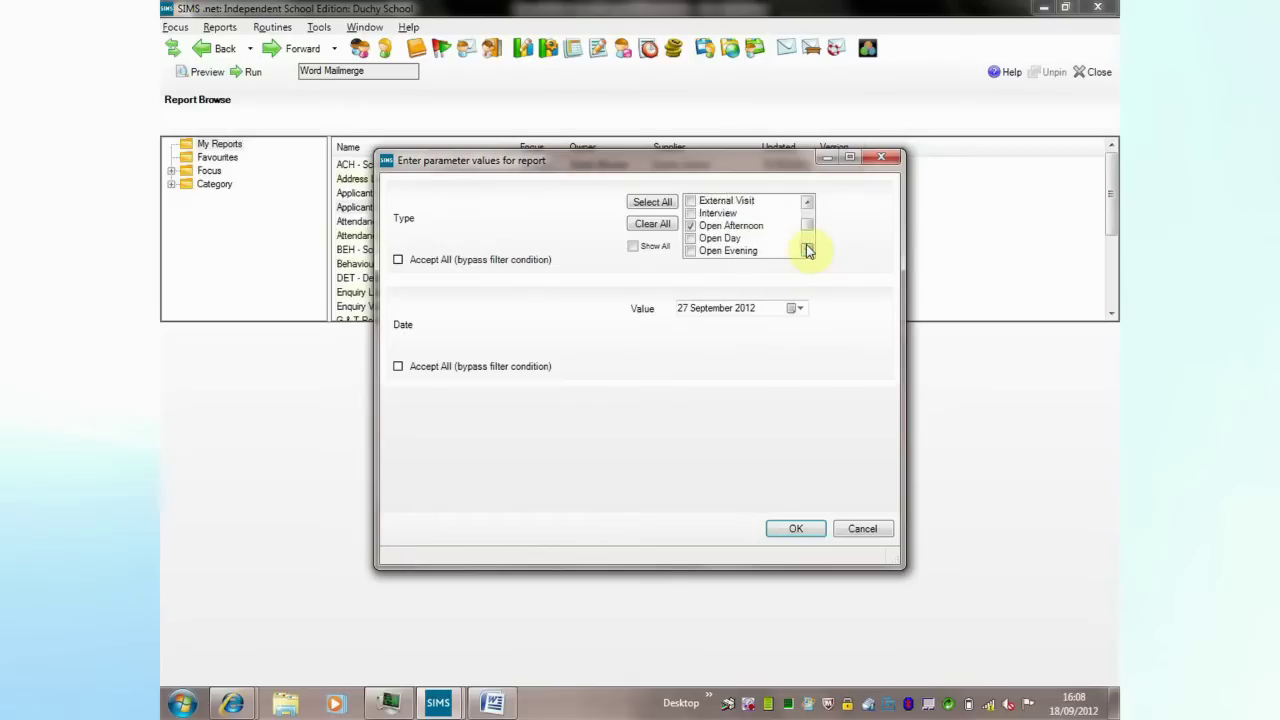
left_click(807, 202)
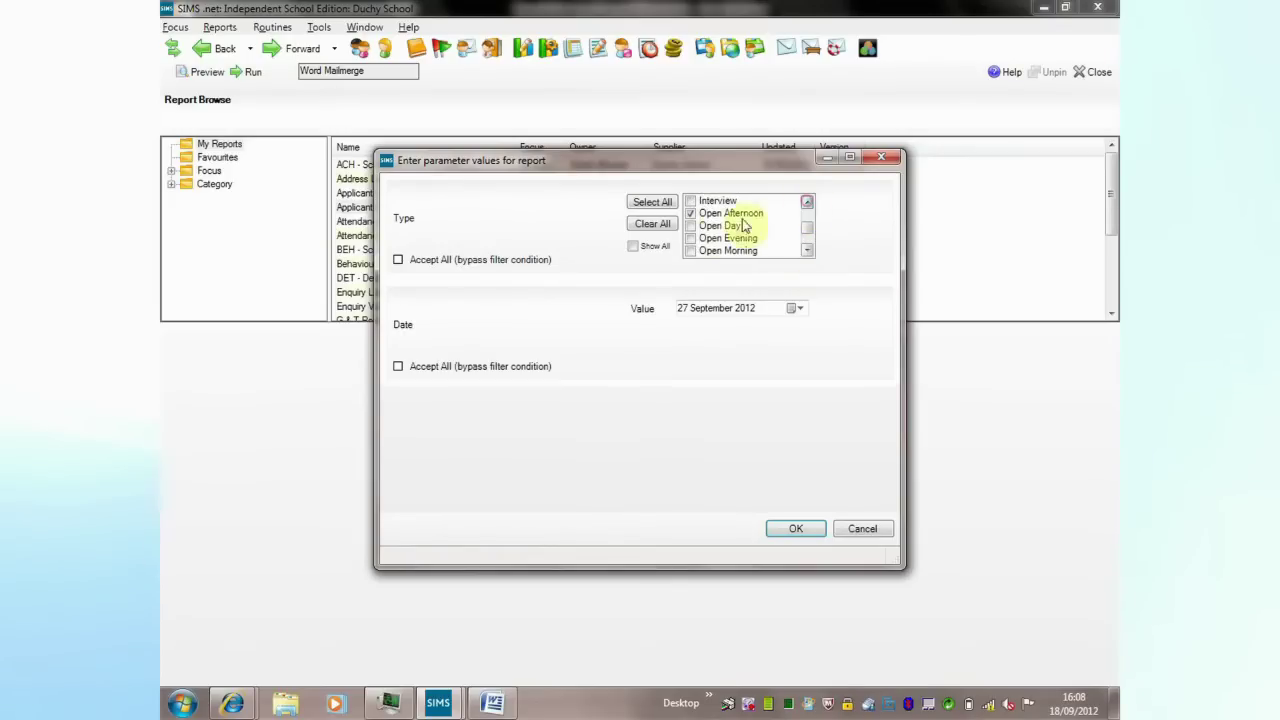
left_click(690, 226)
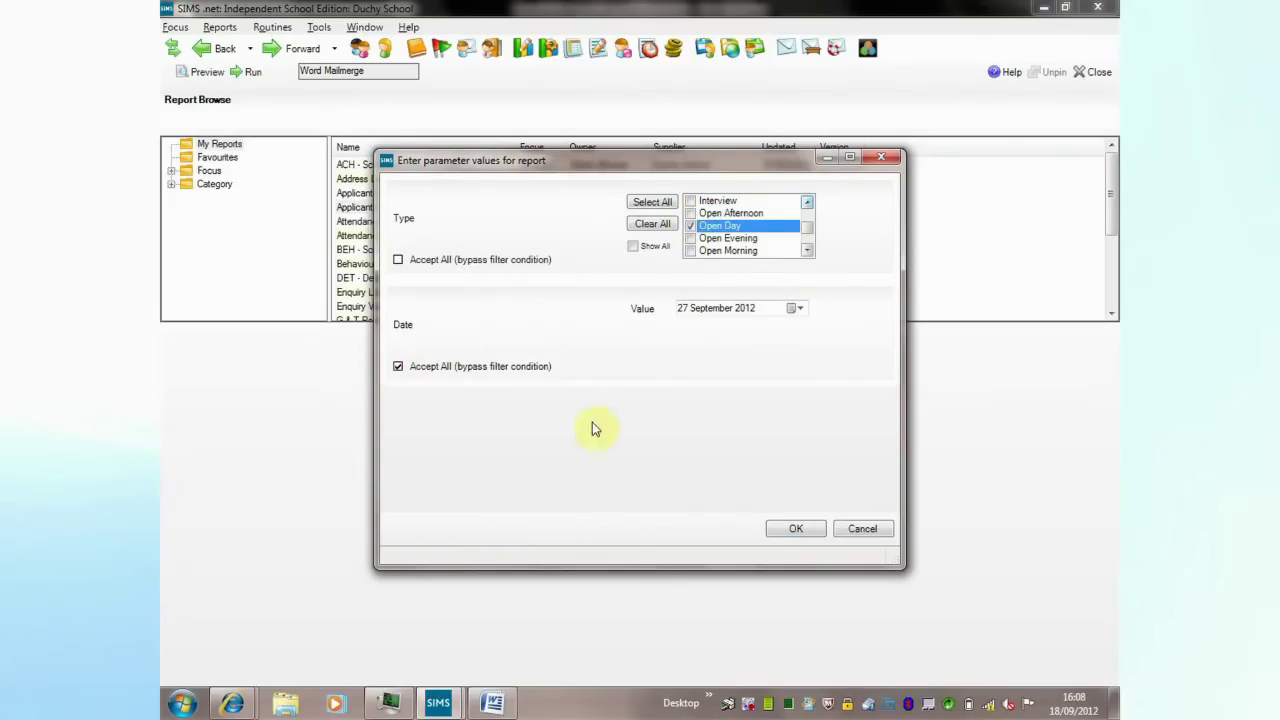
left_click(796, 530)
mouse_move(491, 704)
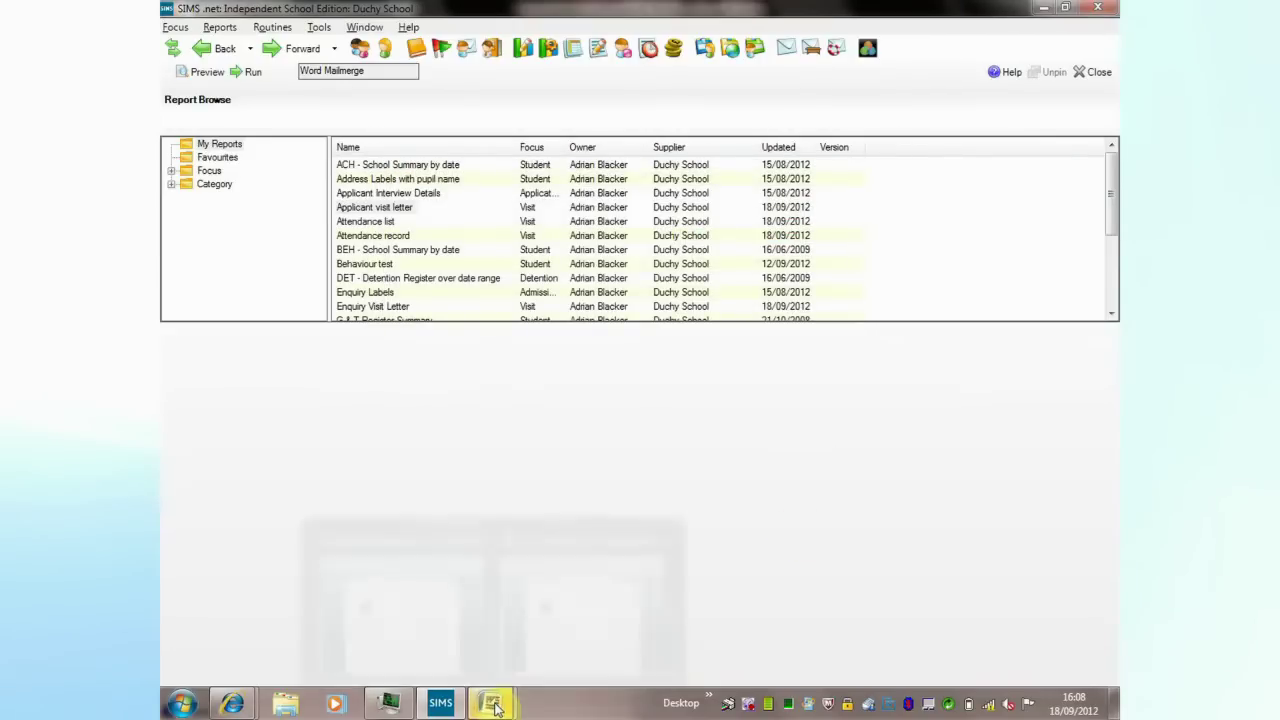
- Check the merged applicant visit letter in Word, then return to SIMS .net
left_click(575, 658)
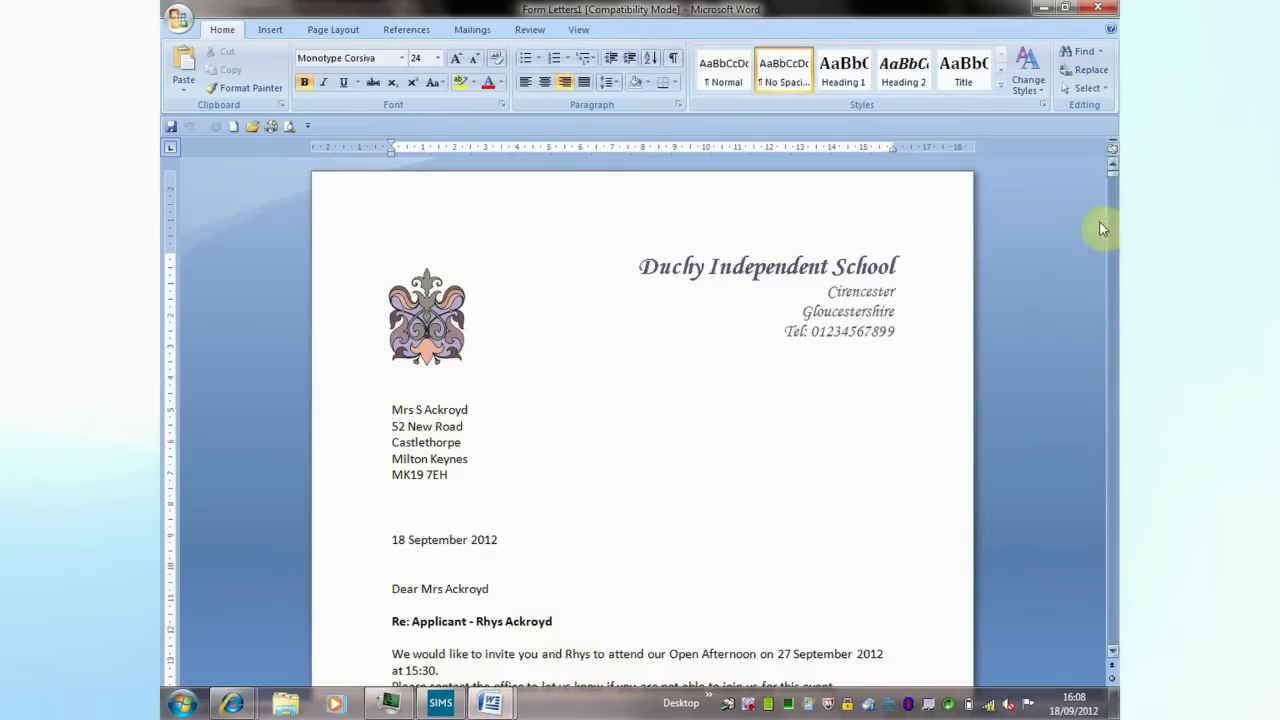
left_click(1112, 658)
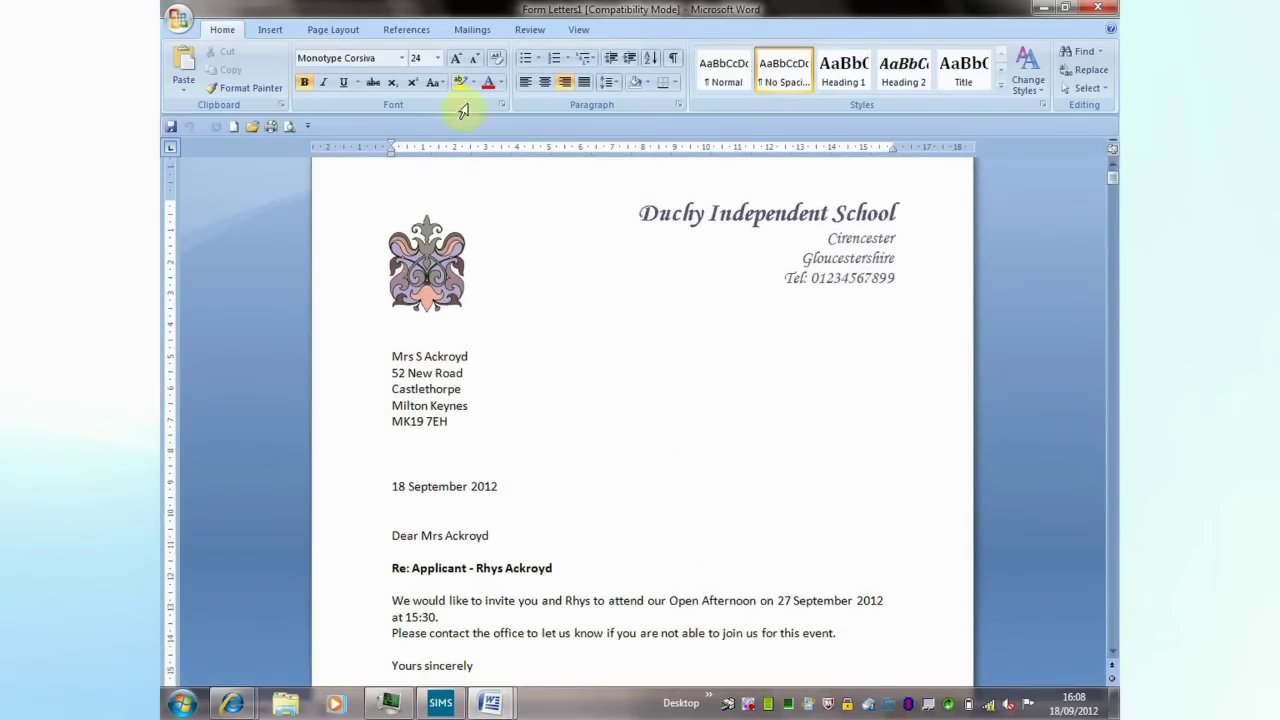
key("alt+Tab")
left_click(175, 27)
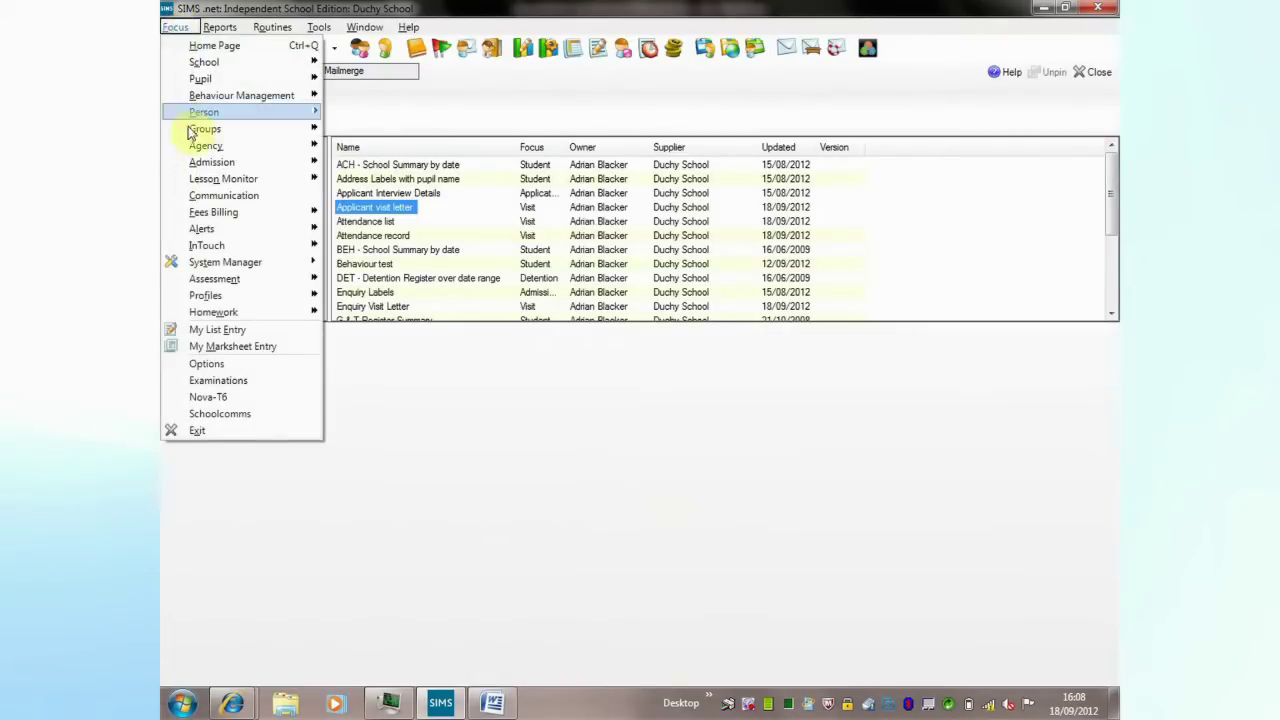
mouse_move(212, 162)
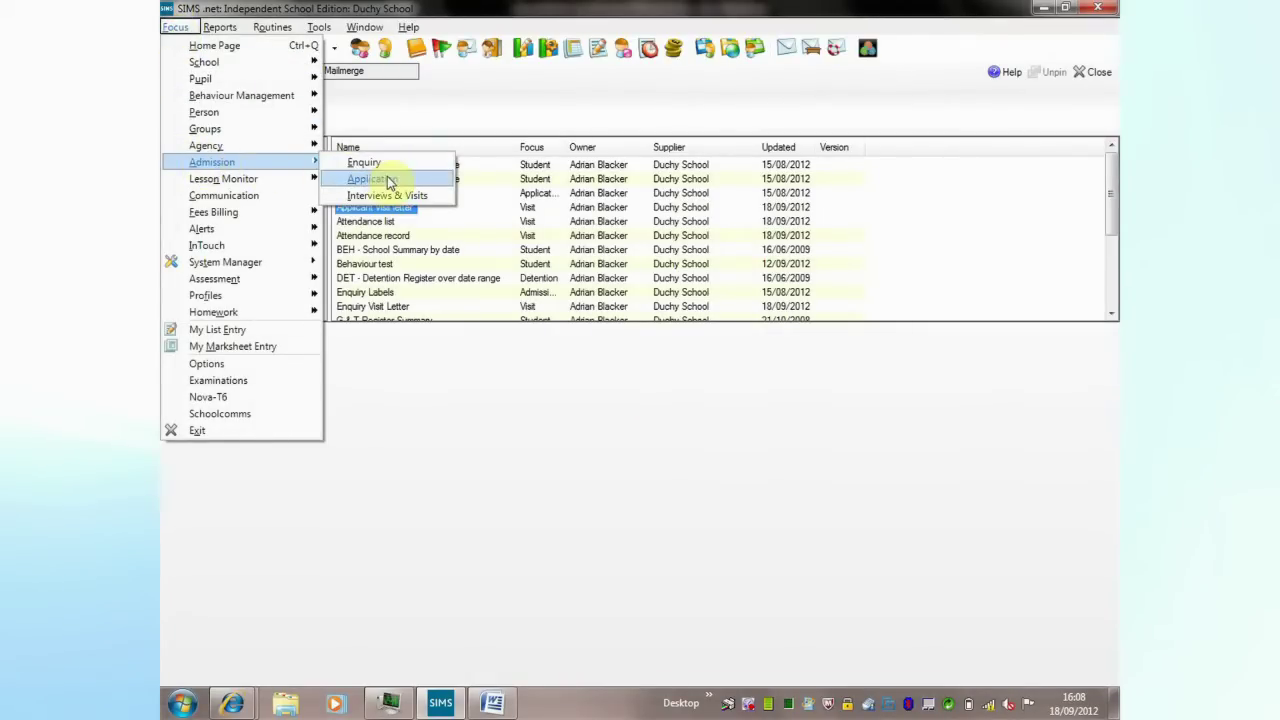
- Mark the first applicant on the Open Day as having attended
left_click(385, 196)
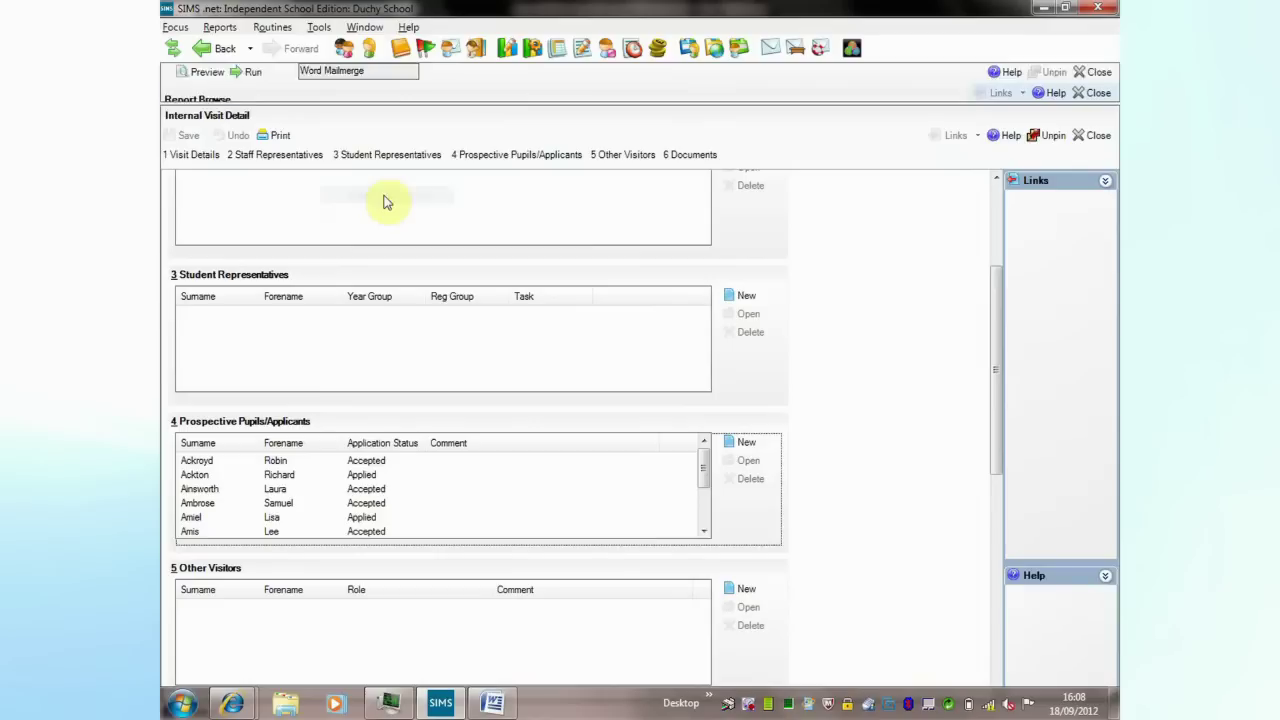
left_click(362, 463)
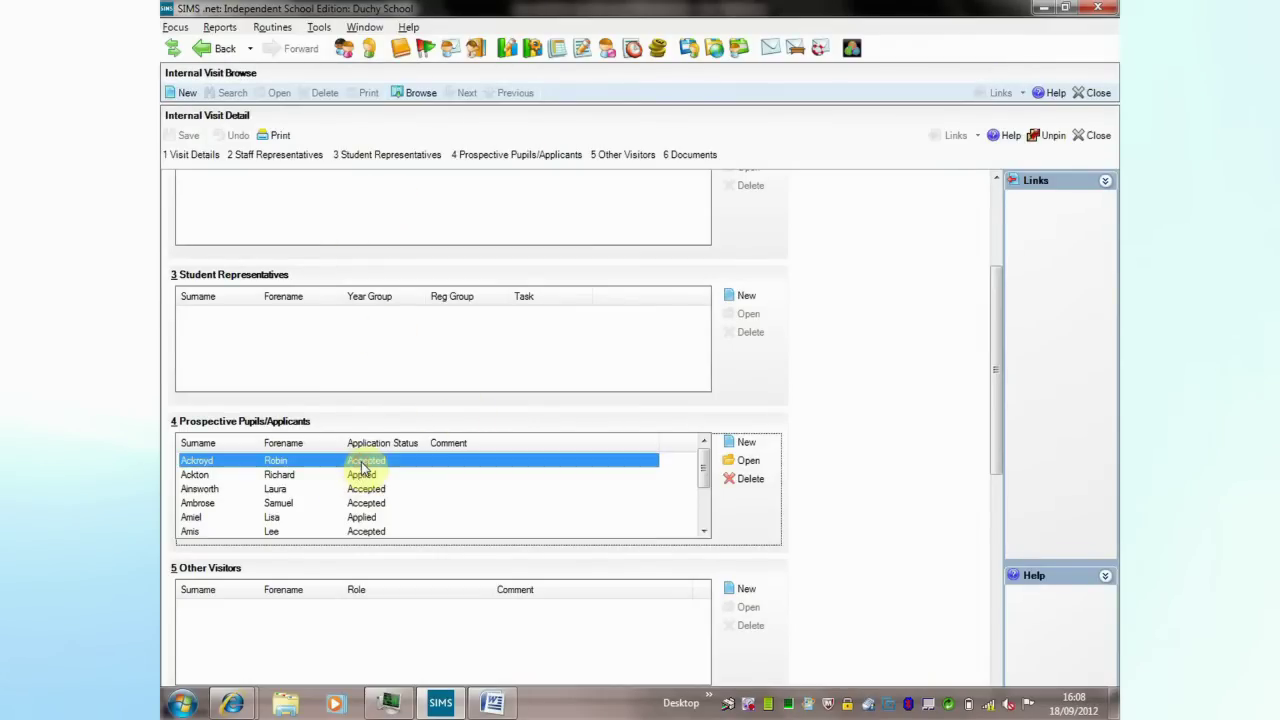
double_click(363, 465)
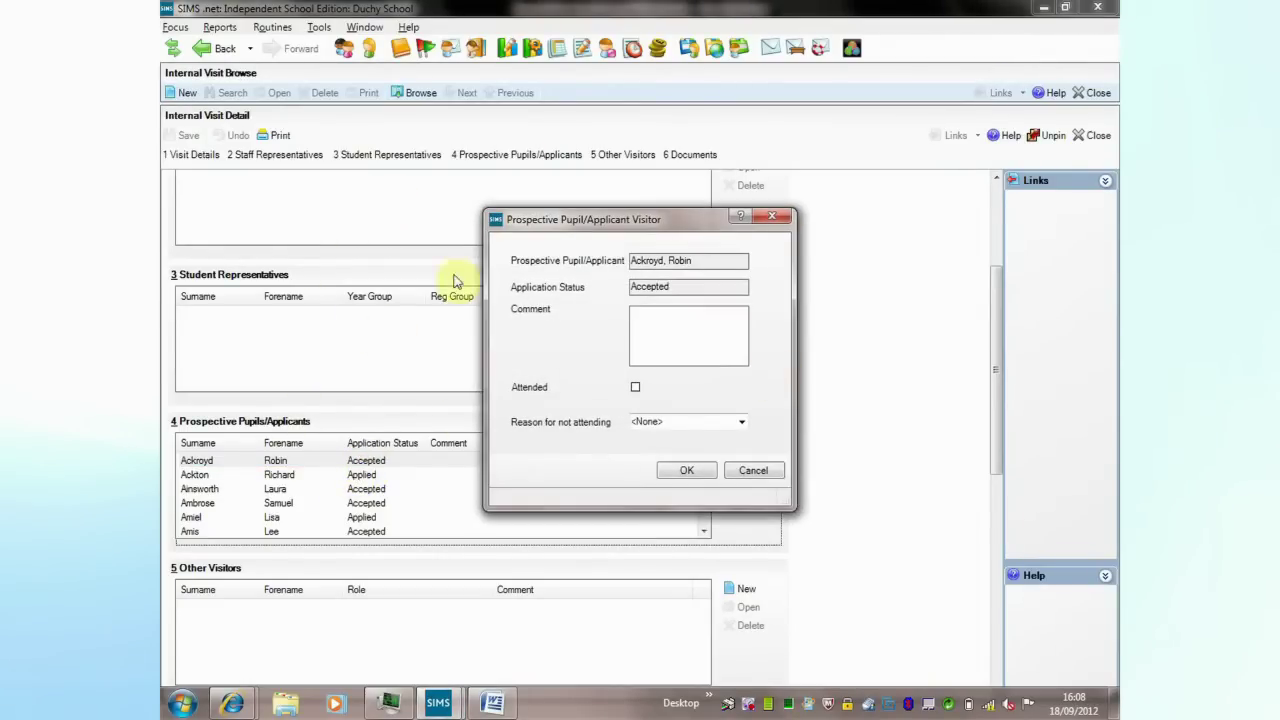
left_click(636, 389)
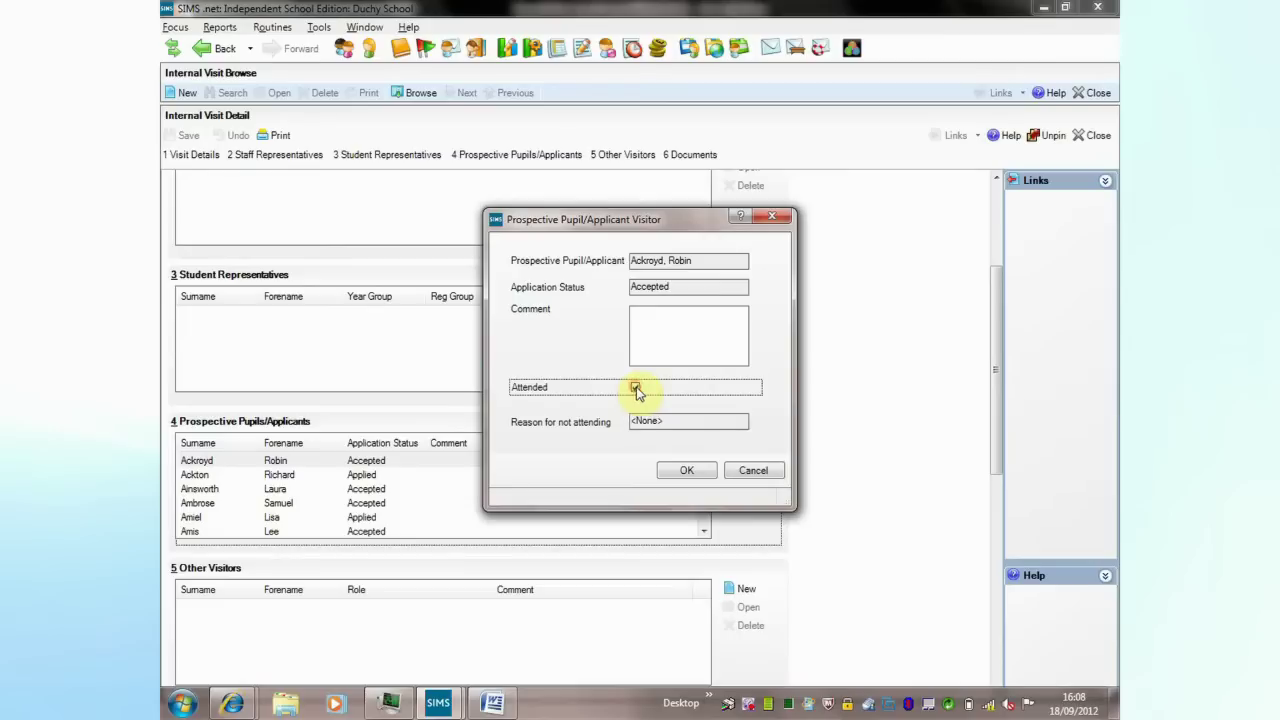
left_click(680, 472)
- Record Transport Difficulty as the second applicant's reason for not attending
double_click(365, 476)
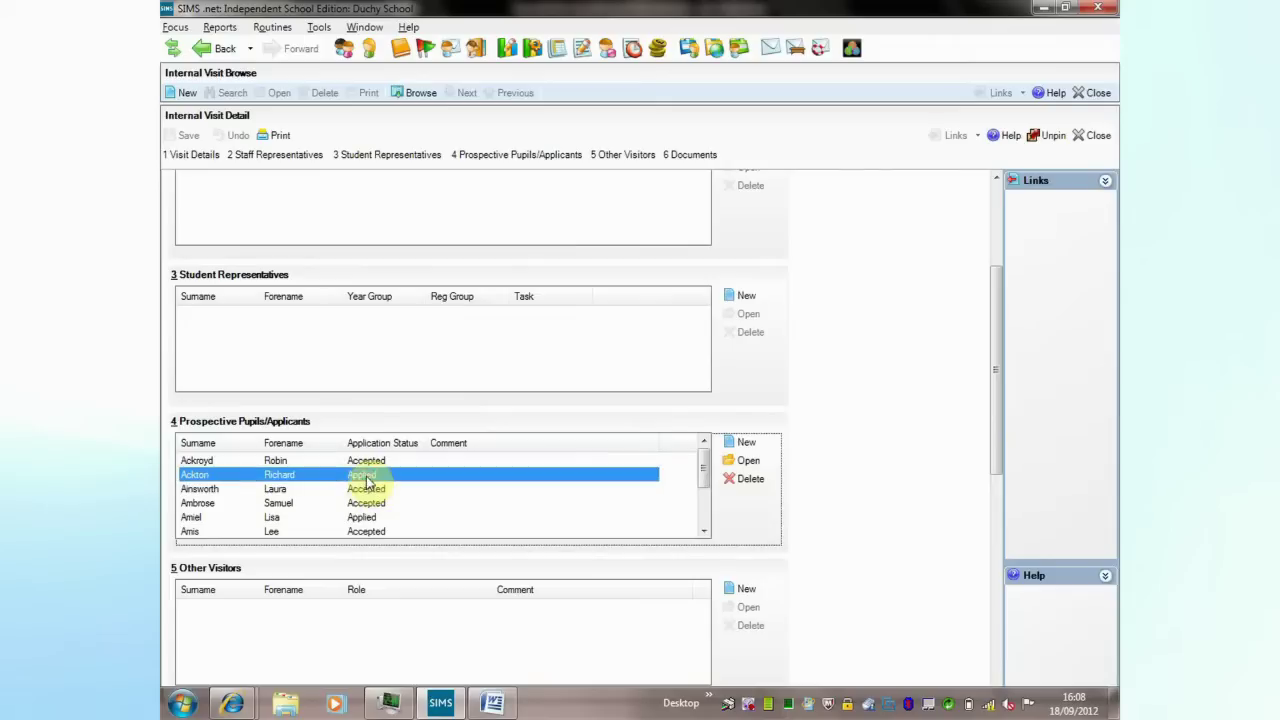
left_click(742, 423)
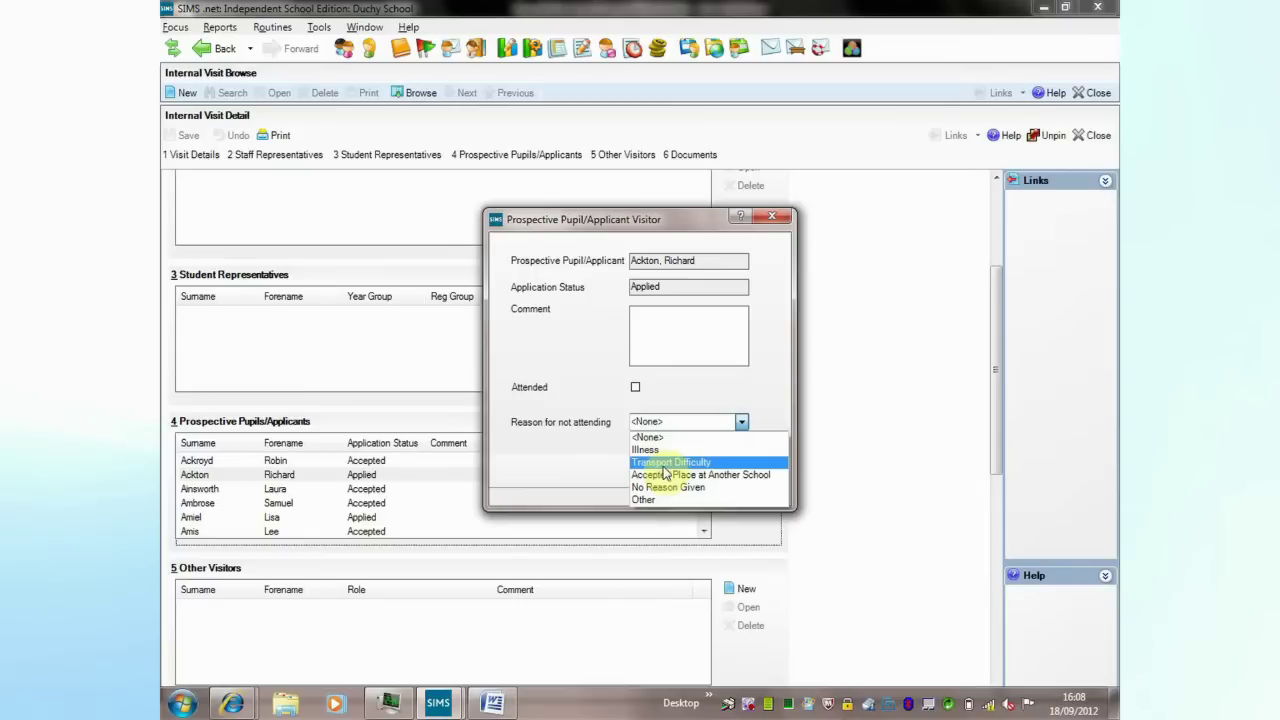
left_click(663, 463)
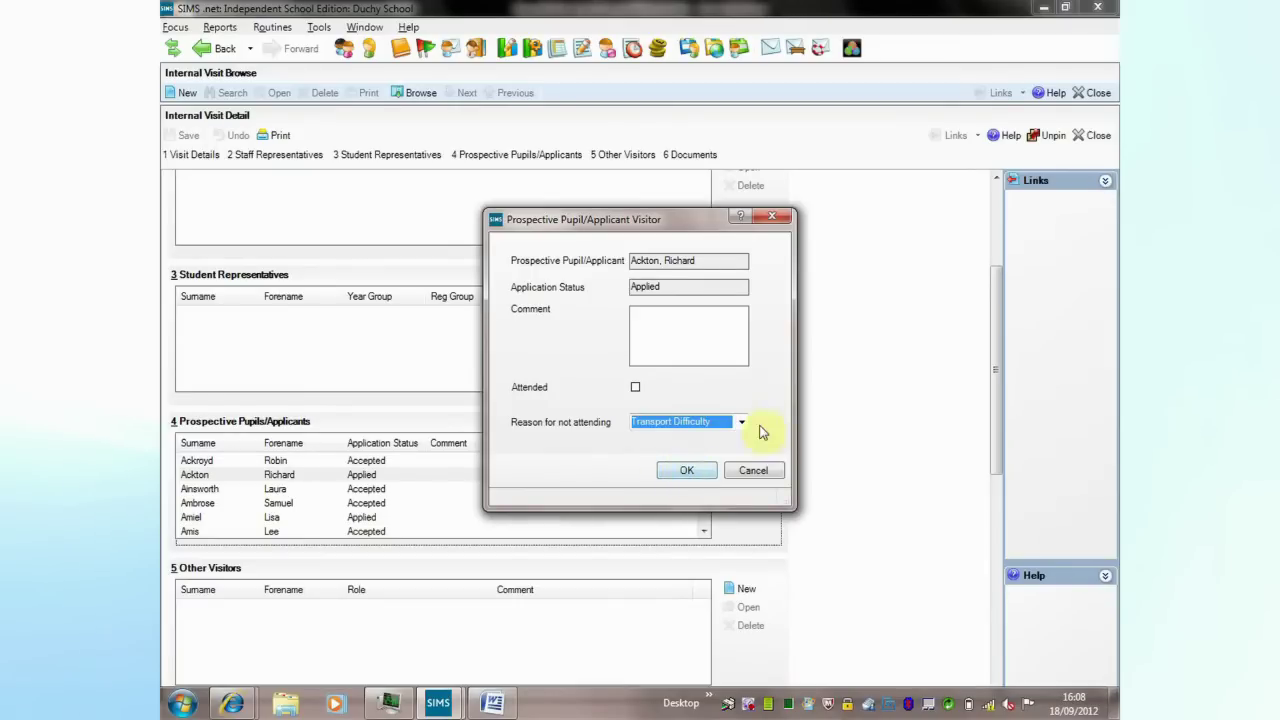
left_click(686, 470)
double_click(366, 489)
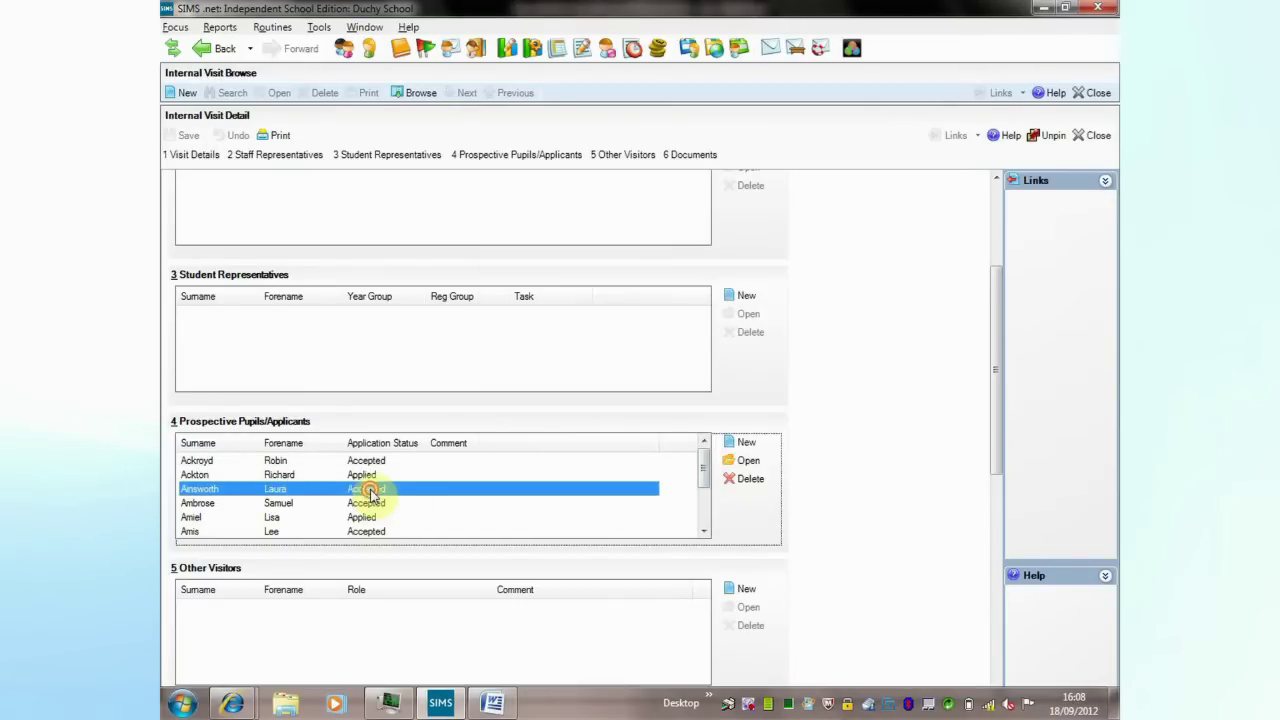
left_click(737, 423)
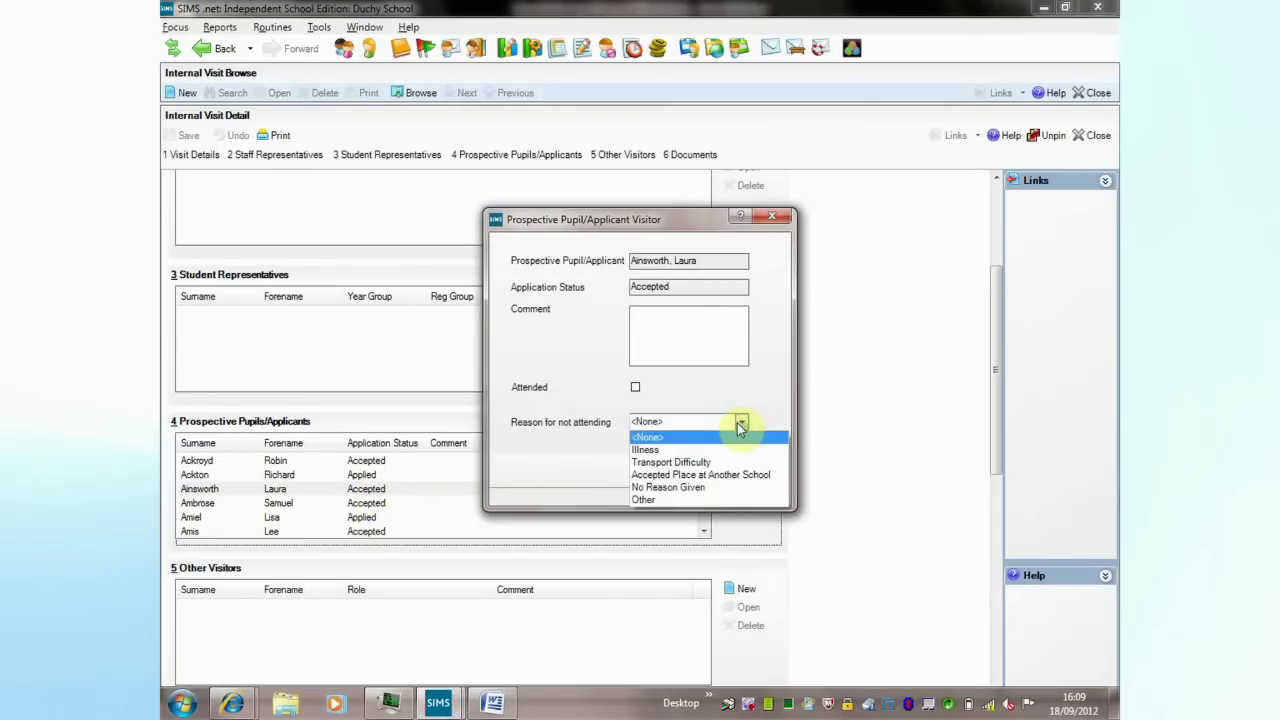